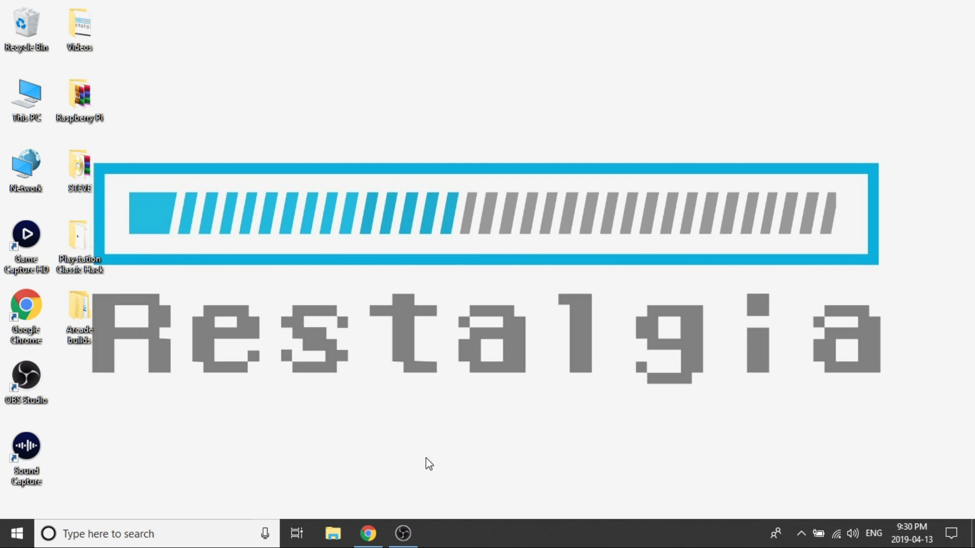
- Switch to Chrome and read through the AutoBleem v0.6.0 beta 2 release notes and assets on the GitHub releases page
click(366, 542)
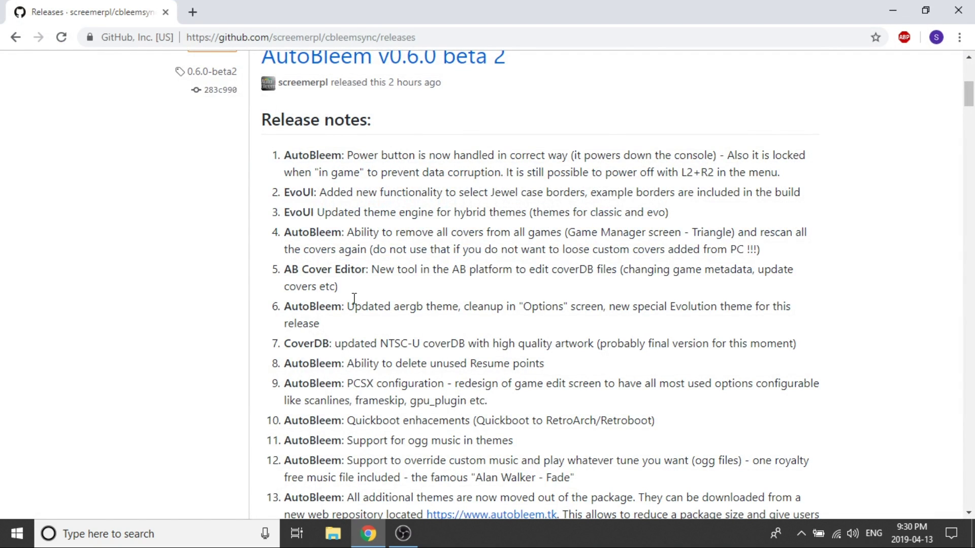
scroll(413, 302, up, 5)
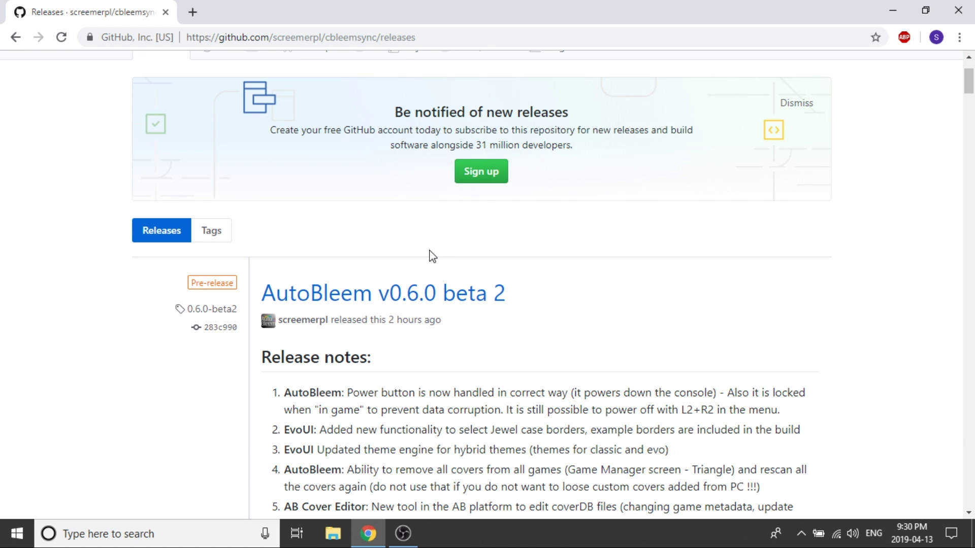
scroll(457, 379, down, 5)
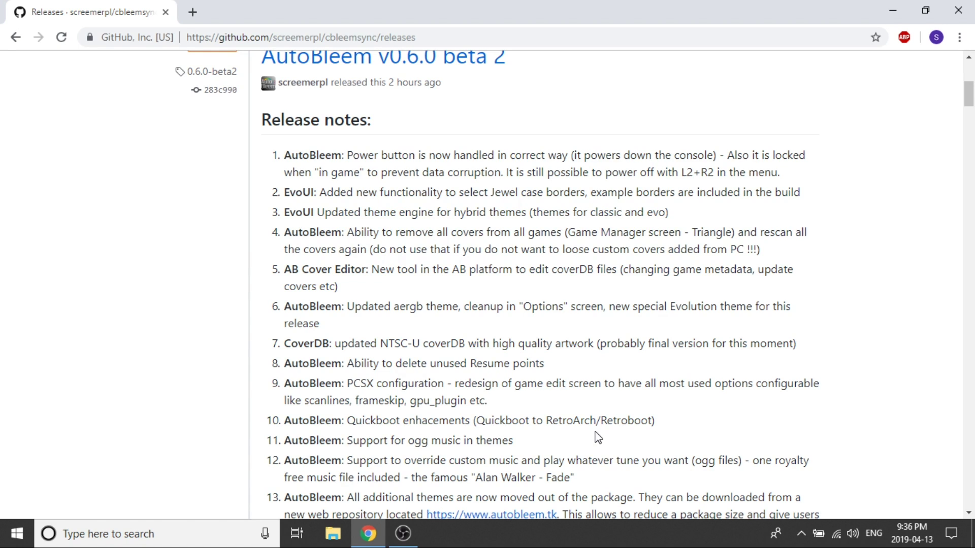
scroll(598, 438, down, 2)
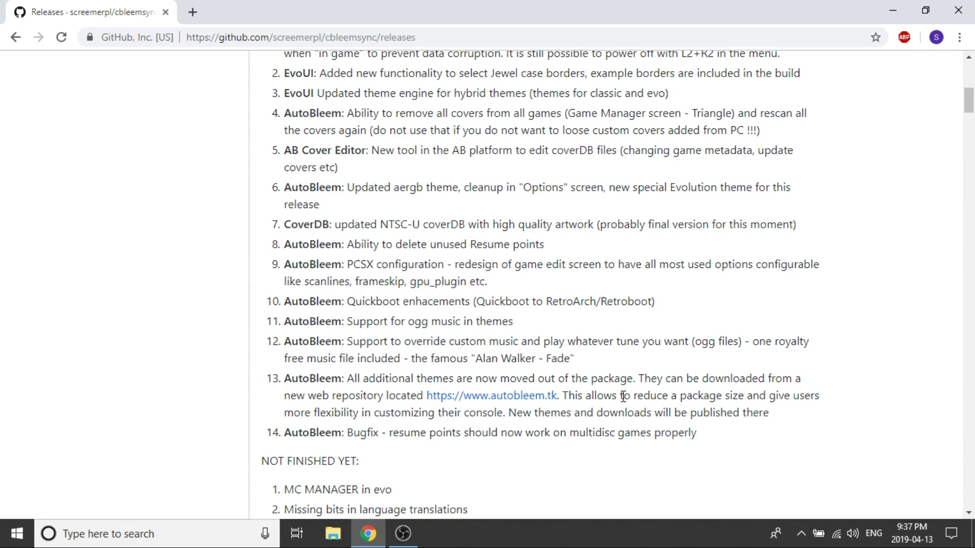
scroll(620, 395, down, 2)
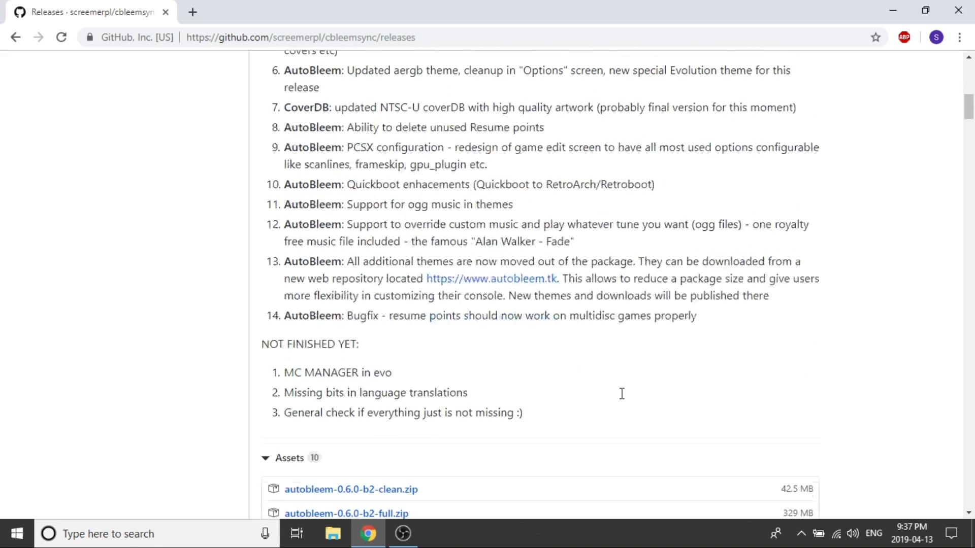
scroll(419, 318, down, 2)
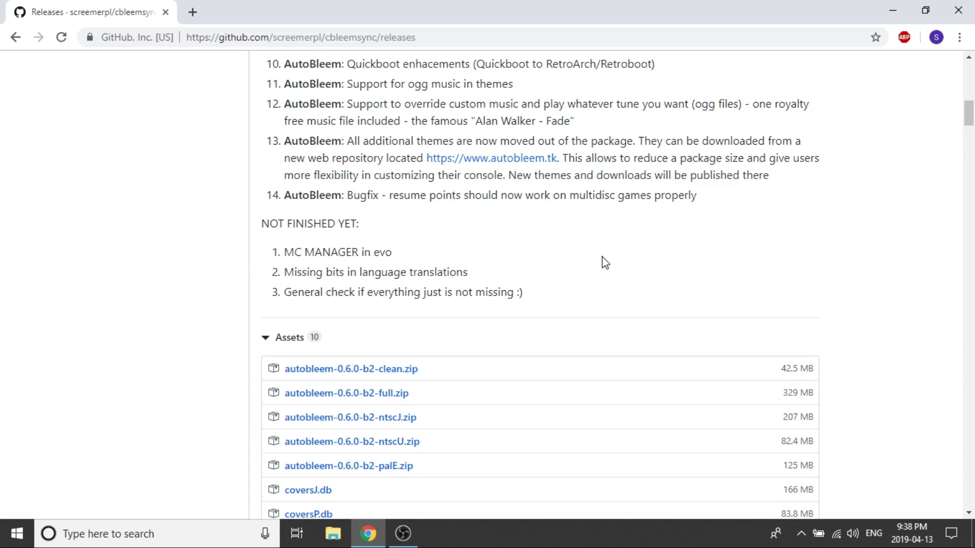
scroll(603, 261, up, 4)
scroll(604, 257, up, 5)
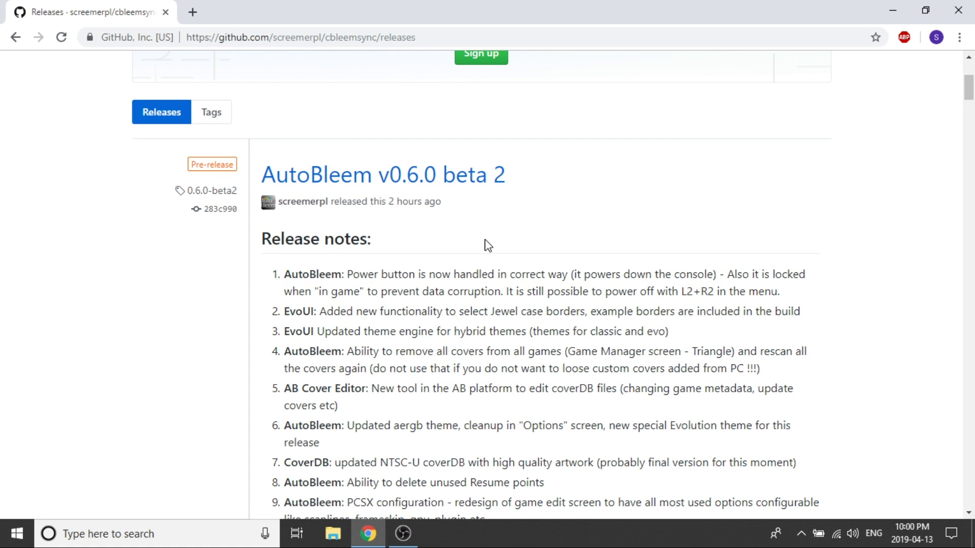
- Download autobleem-0.6.0-b2-ntscU.zip from the v0.6.0 beta 2 assets and save it to the Desktop
scroll(492, 258, down, 12)
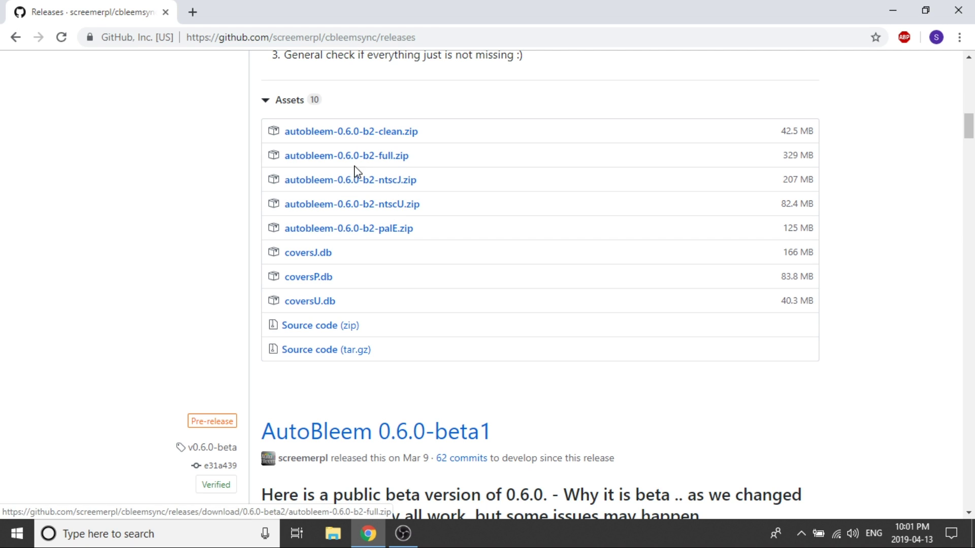
click(382, 207)
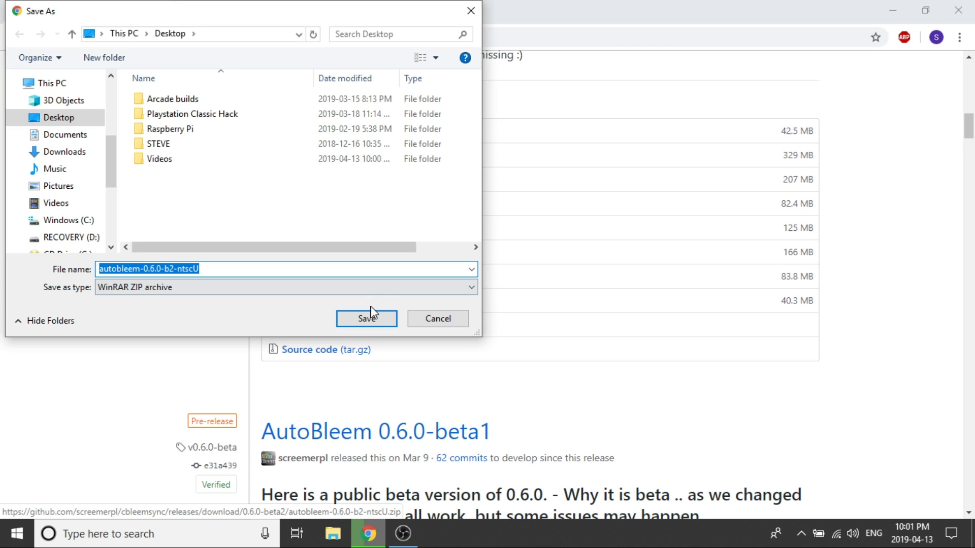
click(366, 318)
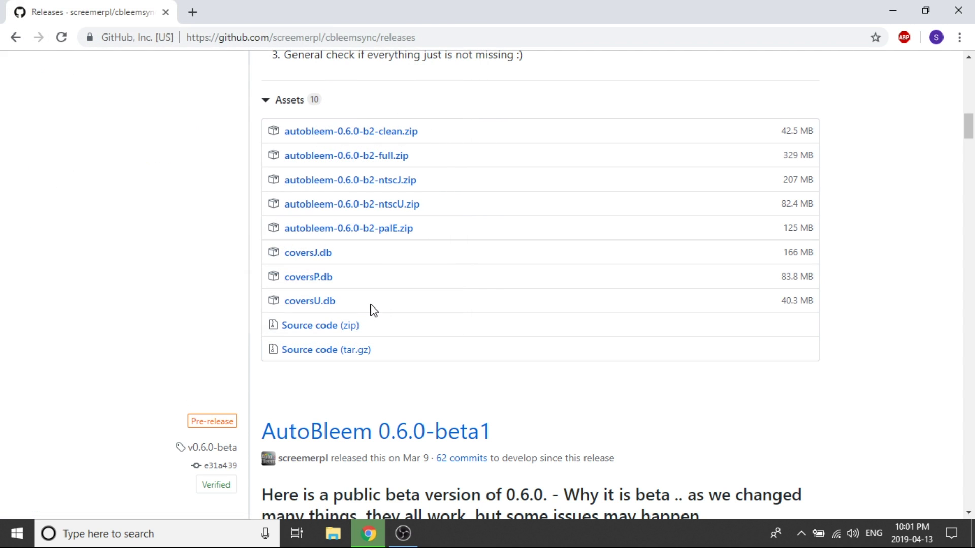
- Minimize the browser and extract the downloaded zip on the desktop into its own autobleem-0.6.0-b2-ntscU folder
click(891, 8)
drag(65, 388, 495, 55)
right_click(503, 48)
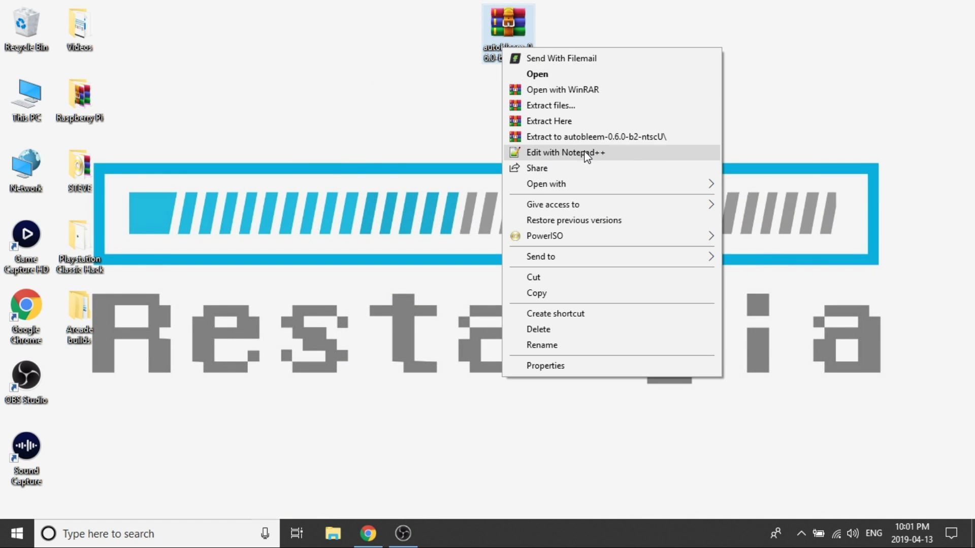
click(604, 137)
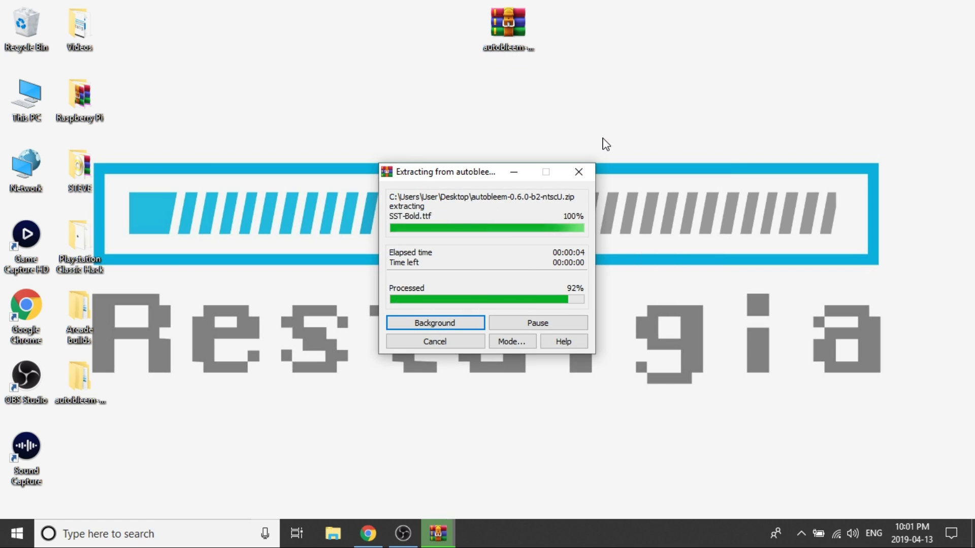
- Open the extracted autobleem-0.6.0-b2-ntscU folder and snap its window to the right half of the screen
drag(79, 378, 515, 104)
double_click(504, 102)
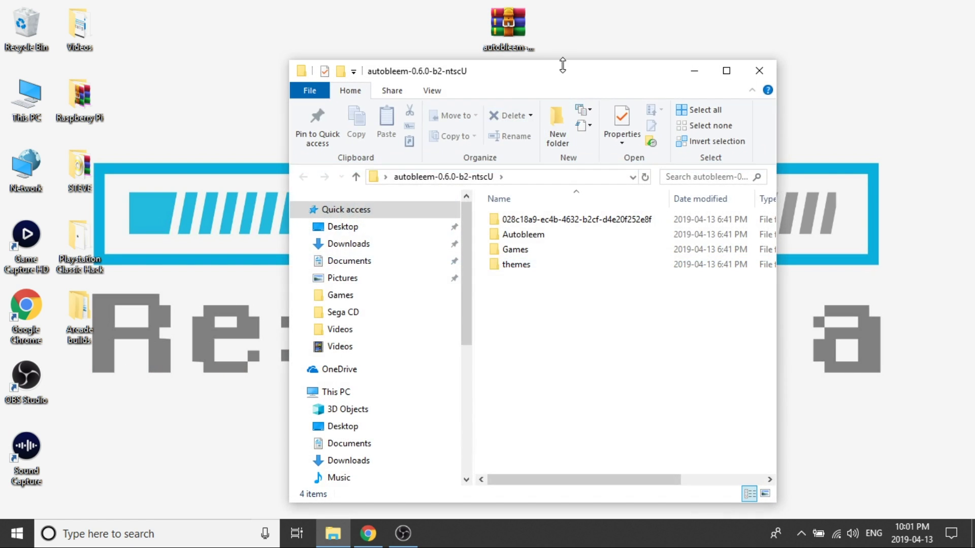
drag(563, 65, 972, 81)
click(689, 235)
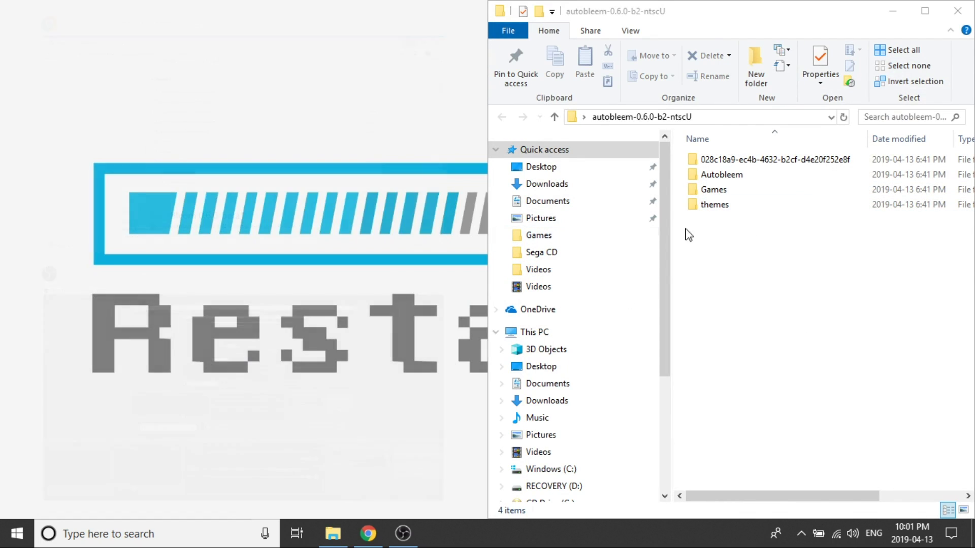
- Go through the four extracted folders one by one: 028c18a9-ec4b-4632-b2cf-d4e20f252e8f, Autobleem, Games and themes
click(801, 159)
click(763, 179)
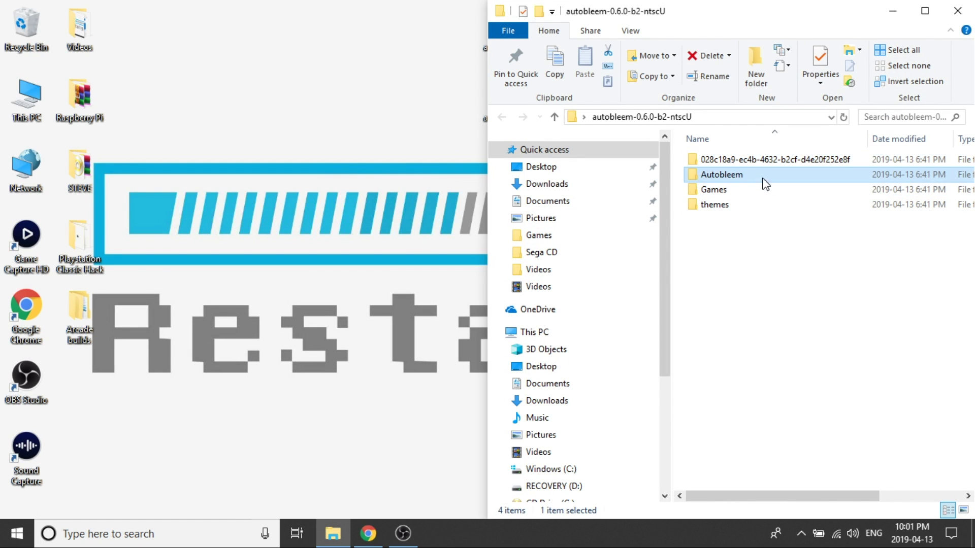
click(739, 192)
click(720, 208)
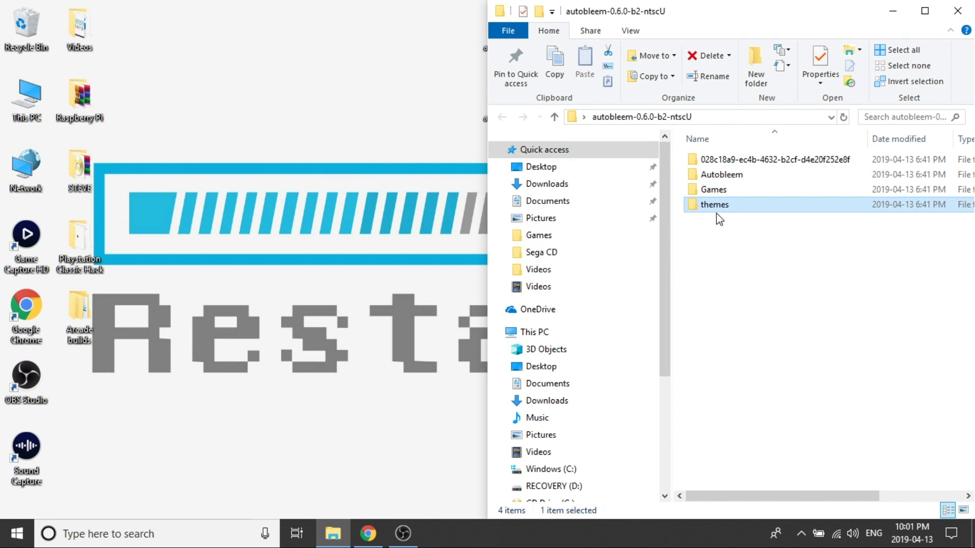
click(269, 303)
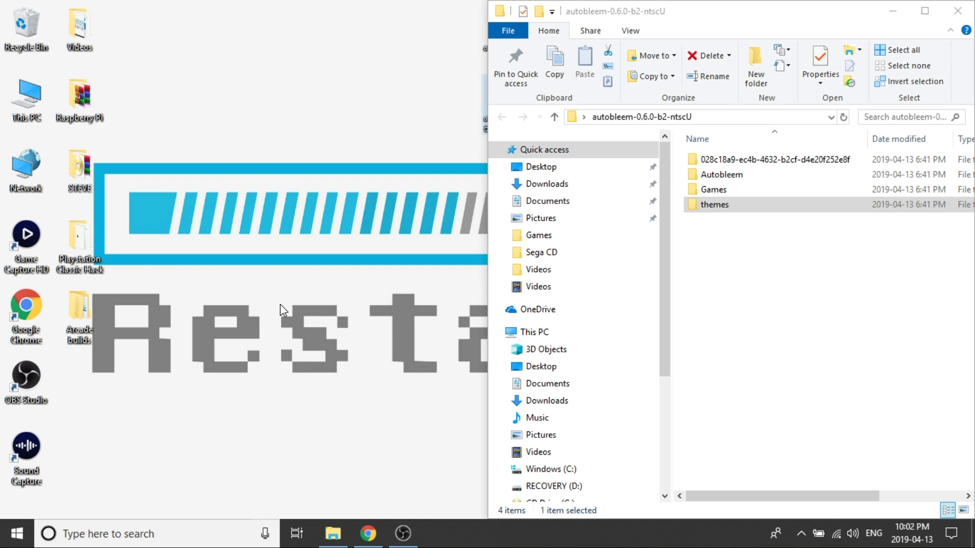
- Open the SONY (H:) USB drive and snap its window to the left half of the screen
double_click(22, 98)
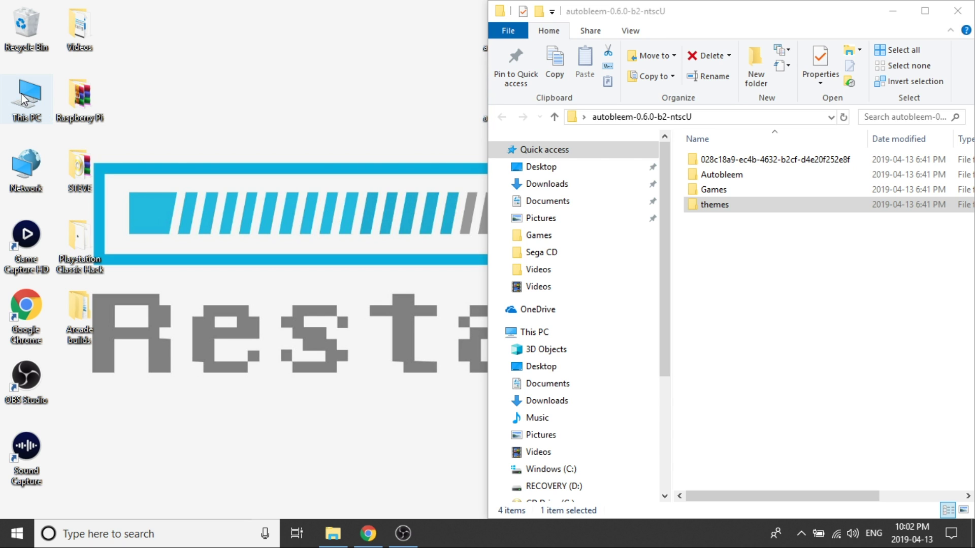
click(745, 10)
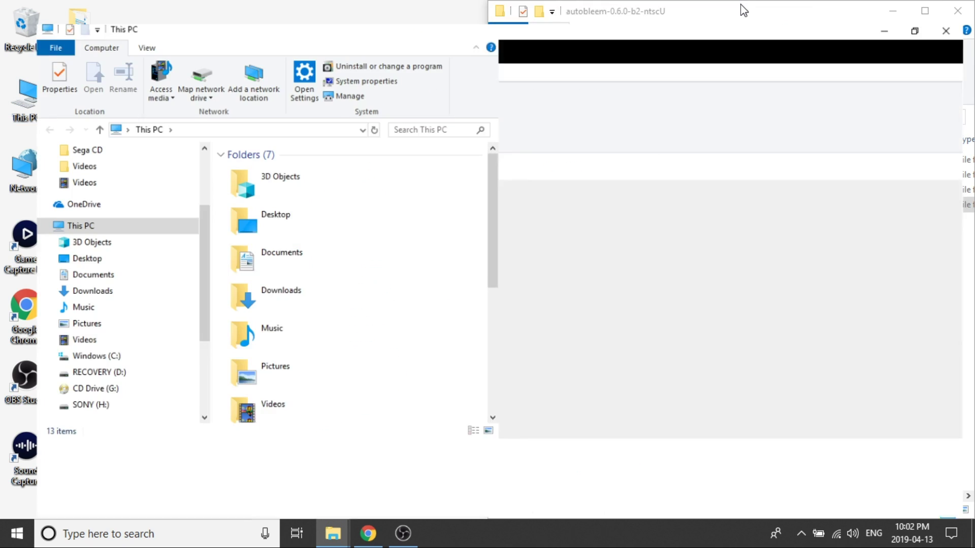
click(459, 302)
double_click(461, 306)
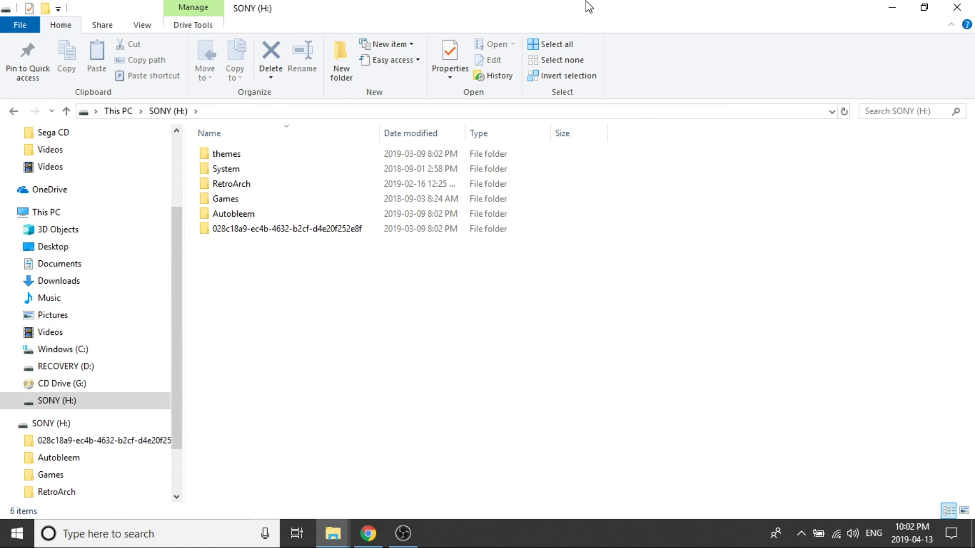
key(super+Down)
key(super+Left)
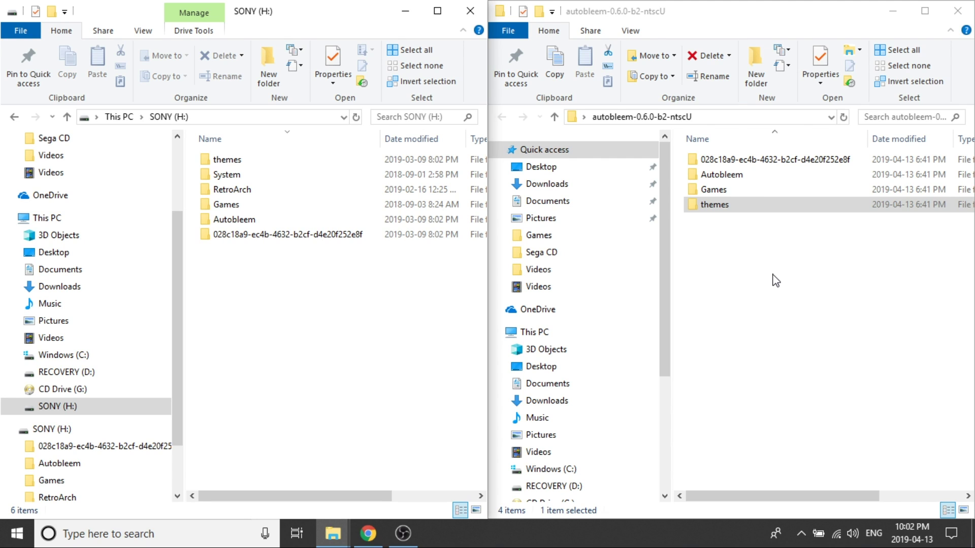
- Copy all four extracted AutoBleem folders to the root of SONY (H:), replacing the files in the destination
drag(782, 325, 703, 155)
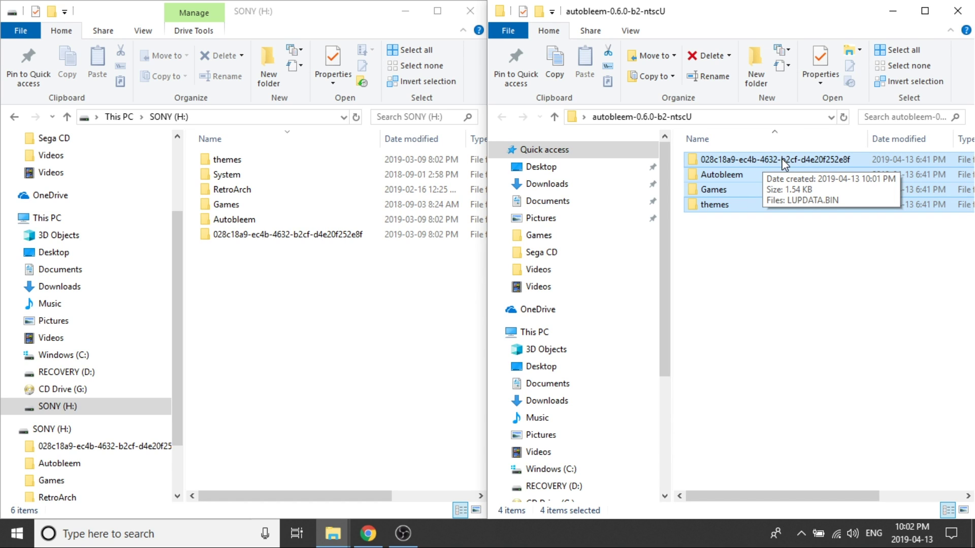
drag(779, 158, 350, 303)
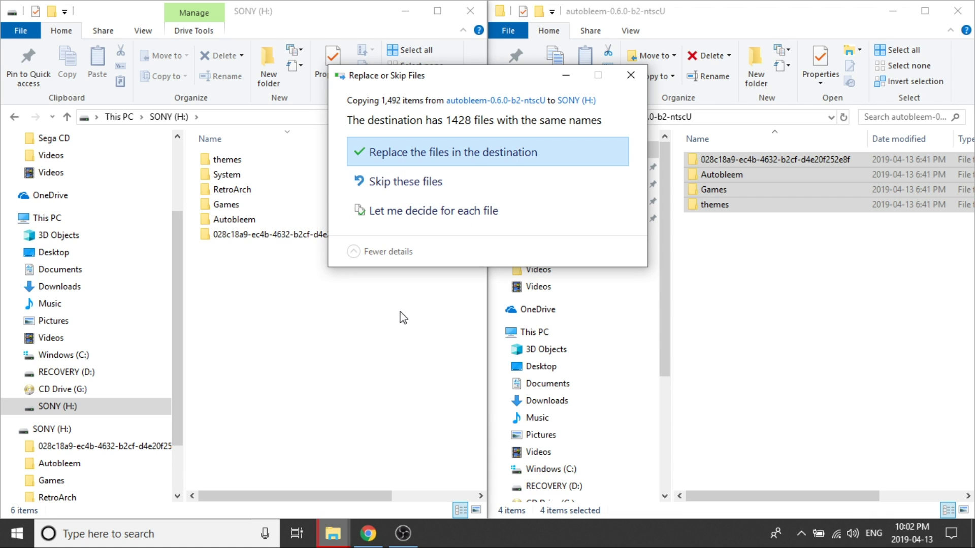
click(448, 154)
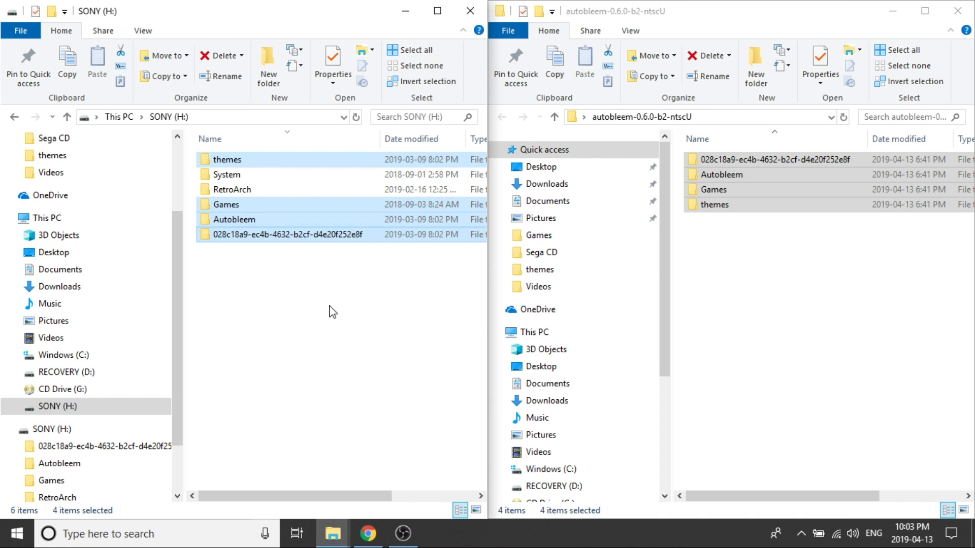
click(311, 333)
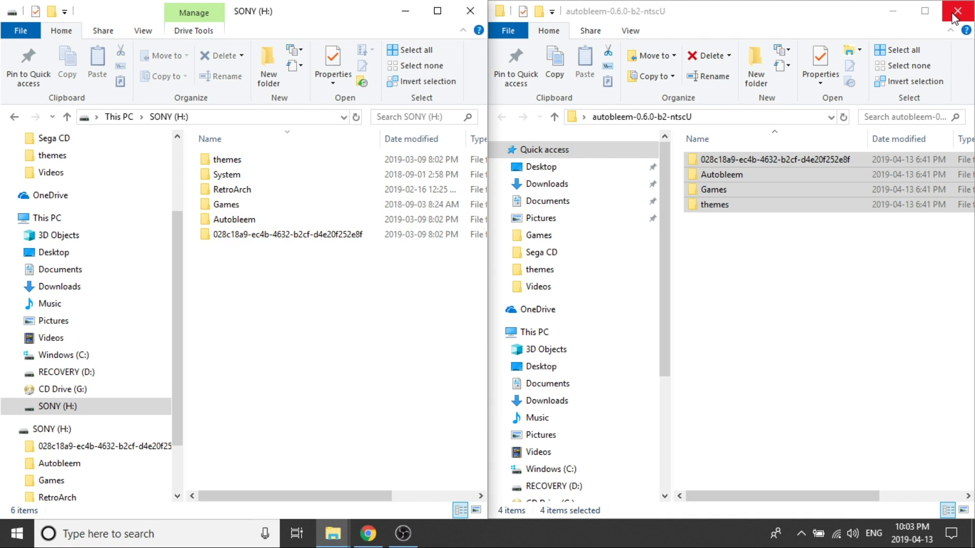
- Close the extracted folder window and the SONY (H:) drive window
click(957, 10)
drag(311, 10, 590, 11)
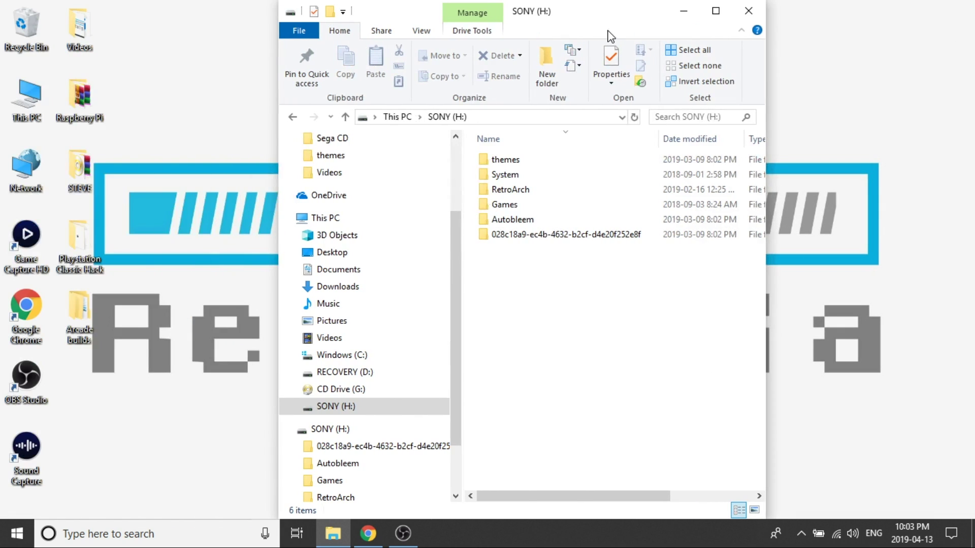
click(748, 11)
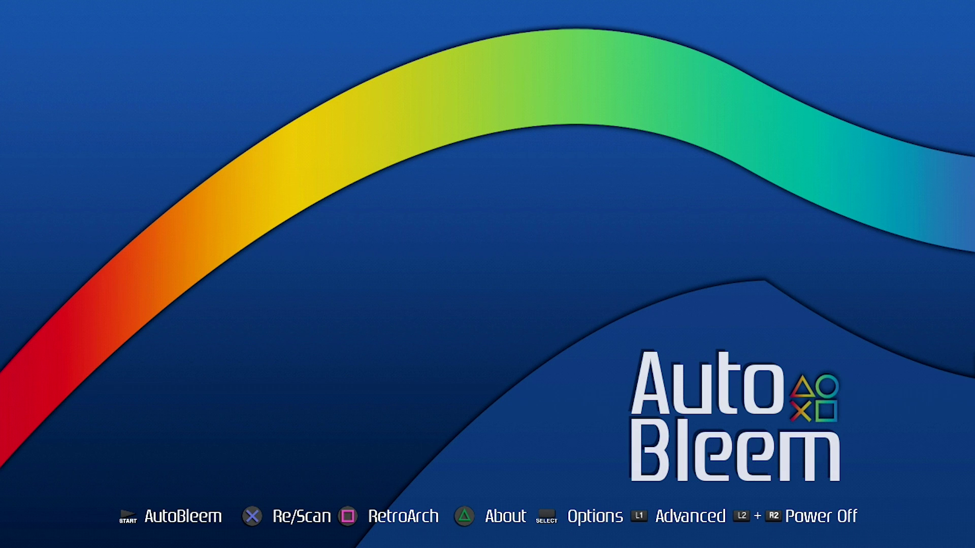
- On the console, open AutoBleem's configuration and set Music to "Alan Walker - Fade [NCS Release].ogg"
key(Select)
key(Down)
key(Down)
key(Down)
key(Down)
key(Down)
key(Down)
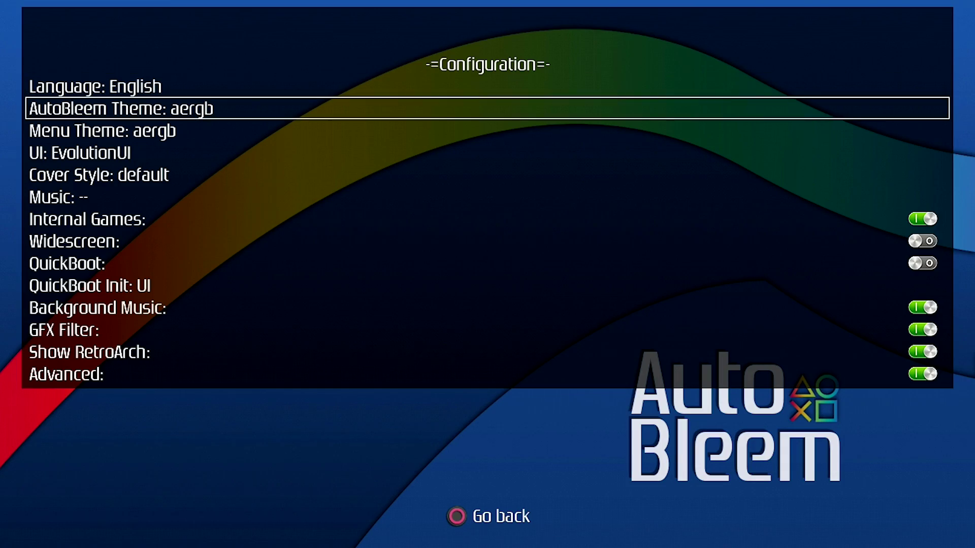
key(Up)
key(Up)
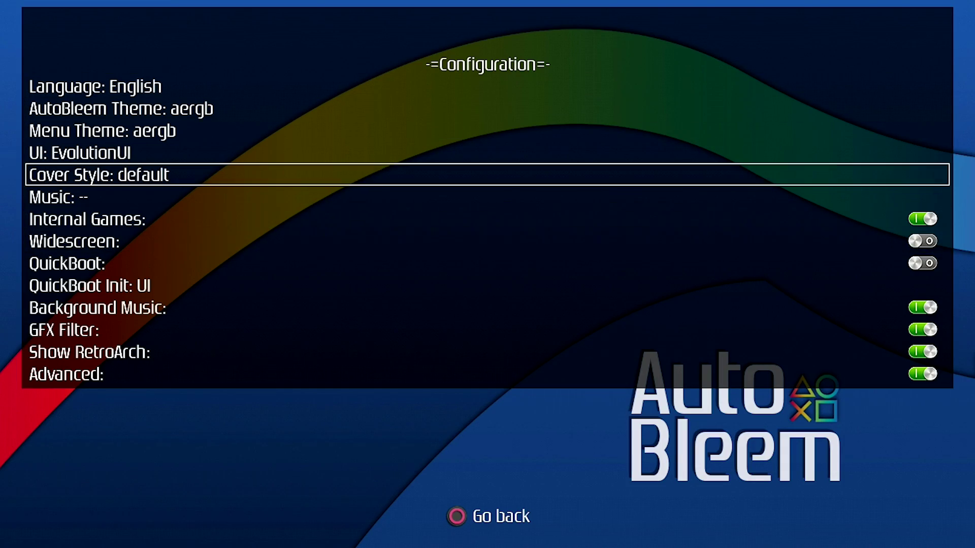
key(Down)
key(Right)
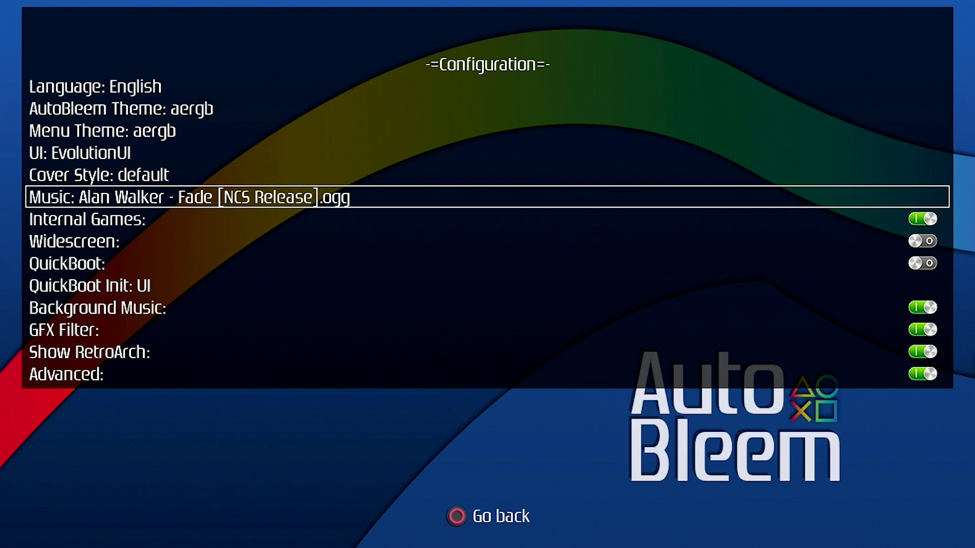
- Cycle the Music option to none and back to the Alan Walker track
key(Right)
key(Left)
key(Right)
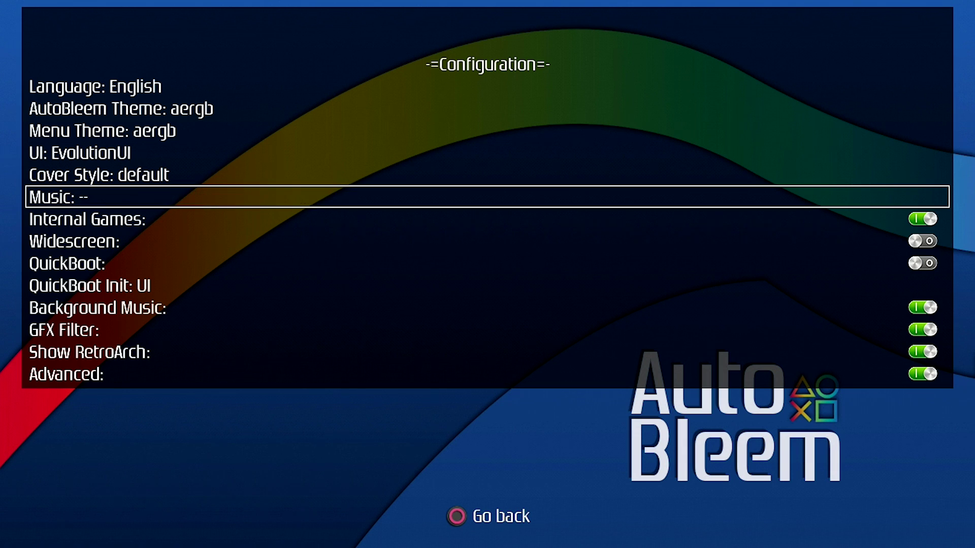
key(Left)
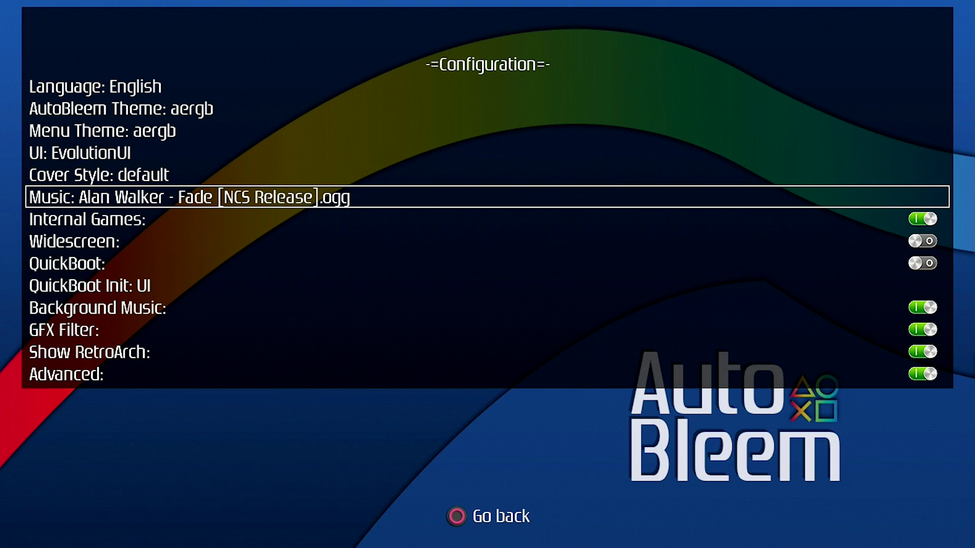
- Toggle the Internal Games option and restore it to on
key(Down)
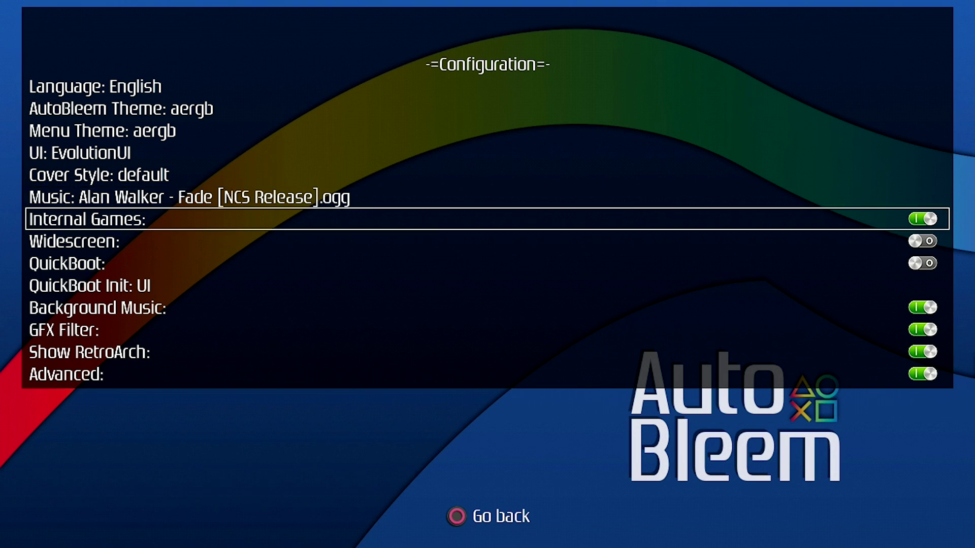
key(Left)
key(Right)
key(Down)
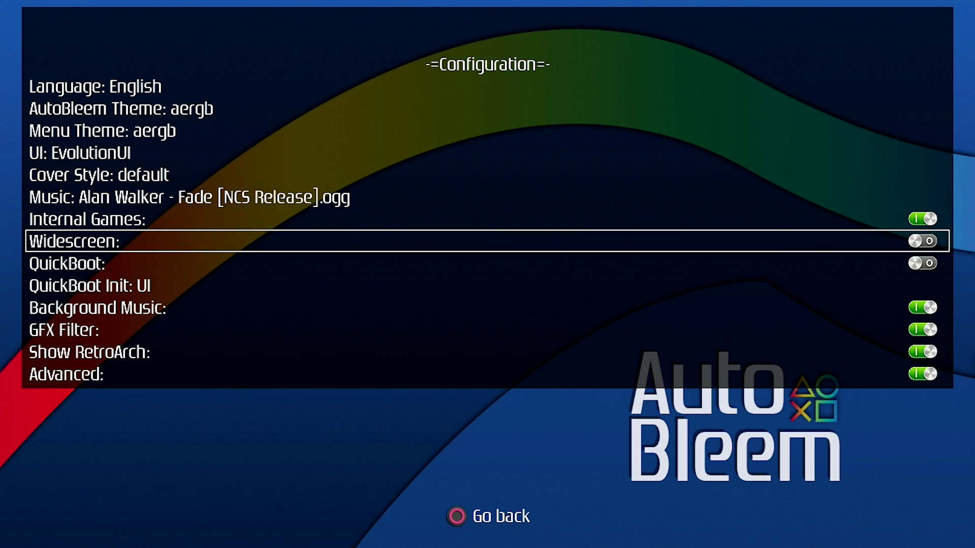
- Enable QuickBoot in the configuration with a delay of 1s
key(Down)
key(Right)
key(Right)
key(Right)
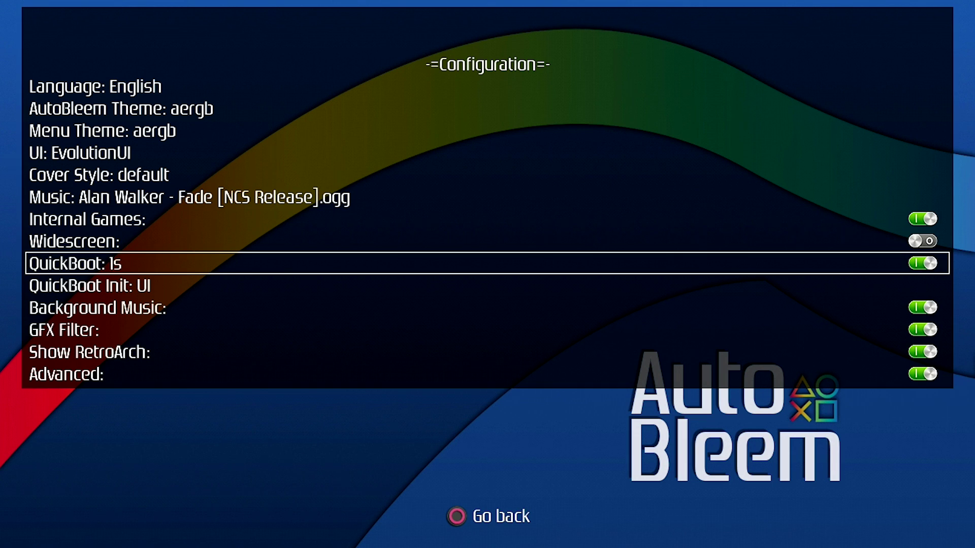
- Disable QuickBoot in the AutoBleem configuration
key(Right)
key(Right)
key(Left)
- Switch the QuickBoot Init option to RetroArch and back to UI
key(Down)
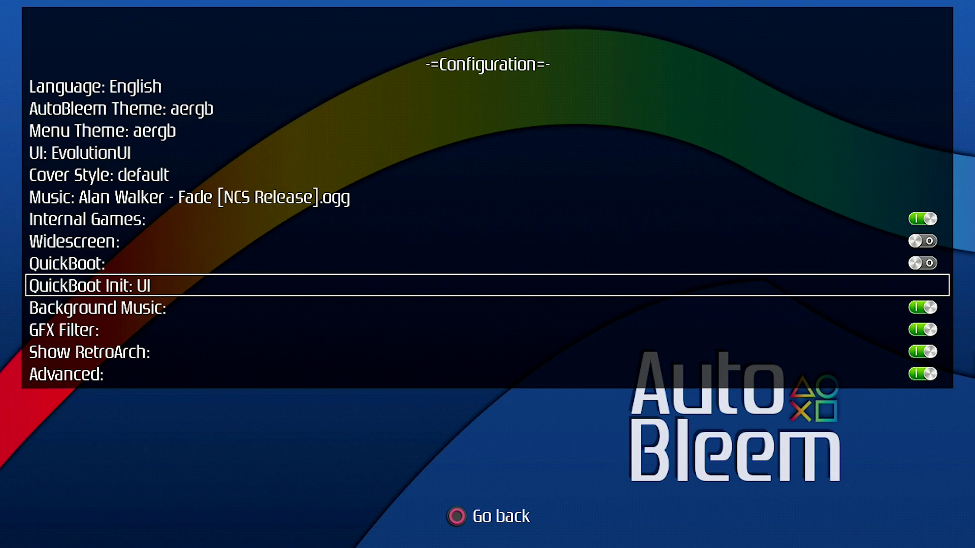
key(Right)
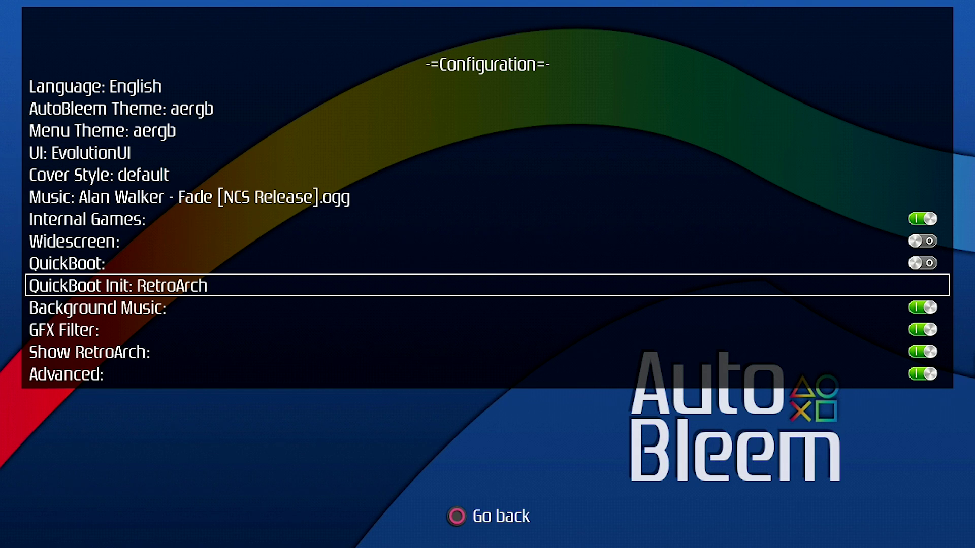
key(Right)
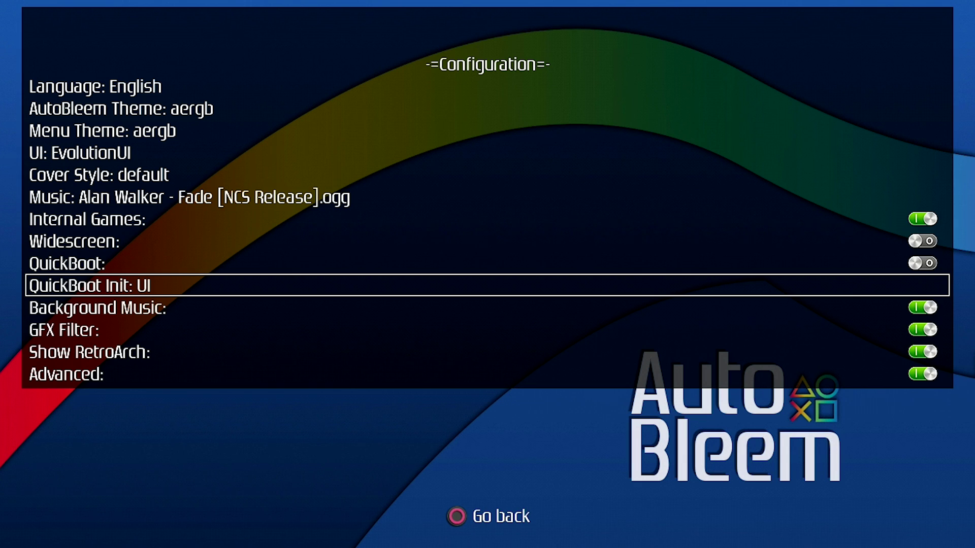
- Toggle the Background Music option and restore it to on
key(Down)
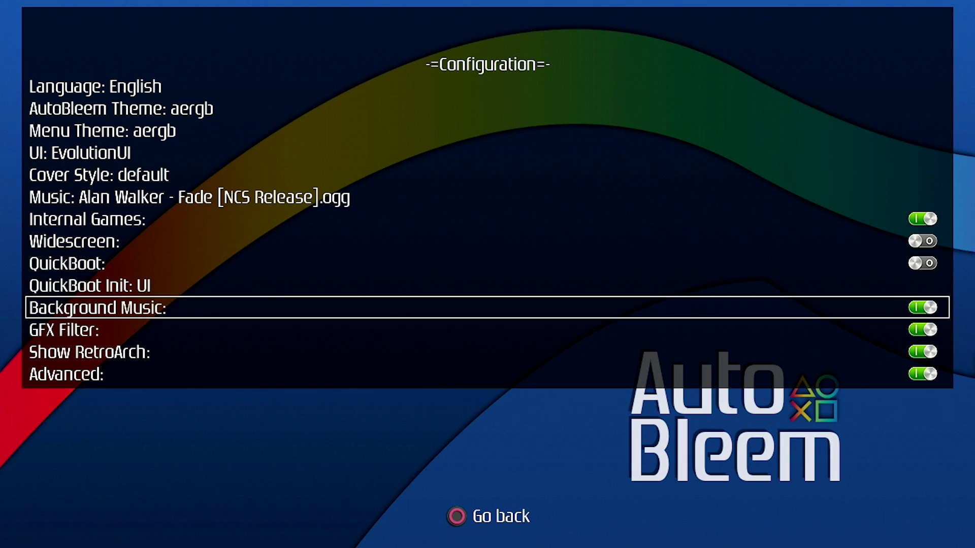
key(Right)
key(Right)
- Toggle the Show RetroArch option and restore it to on
key(Down)
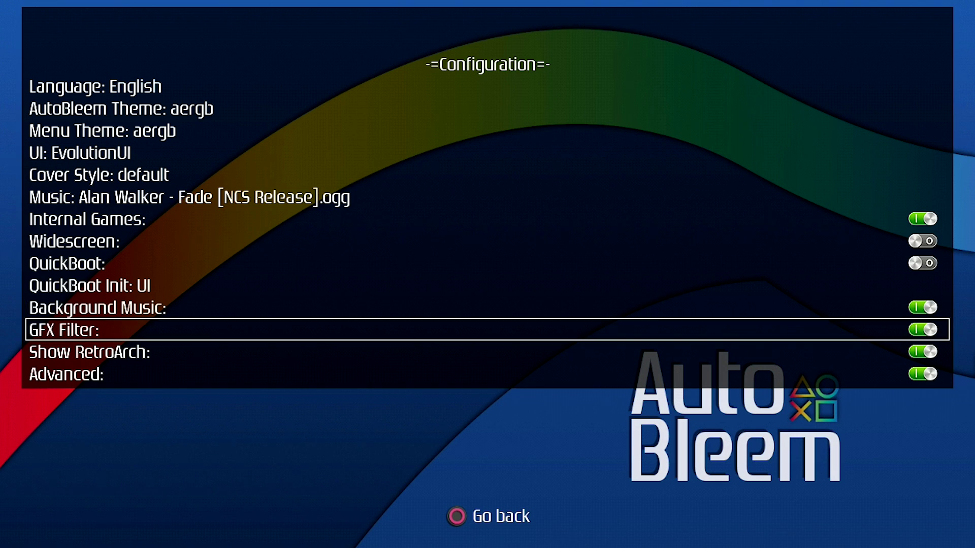
key(Down)
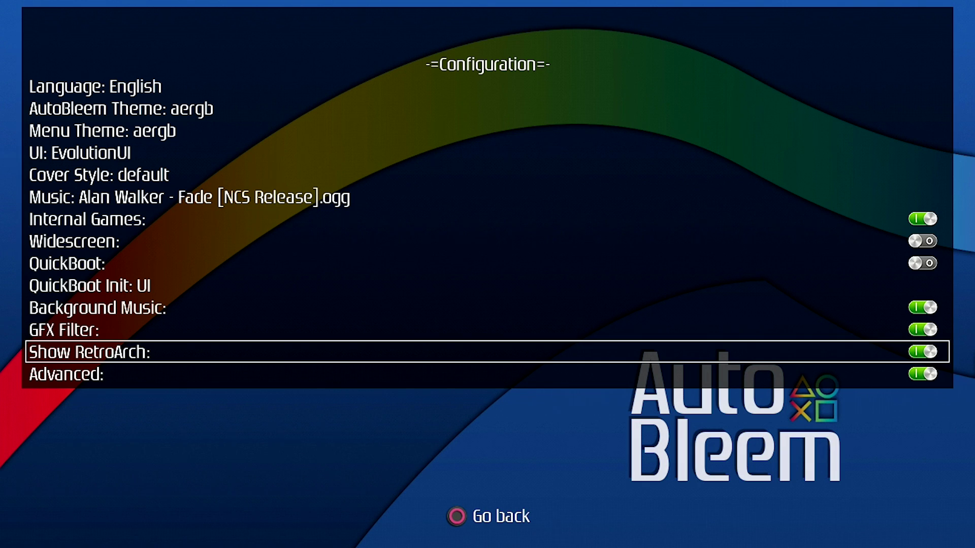
key(Left)
key(Right)
- Leave the configuration and open AutoBleem's game carousel
key(Down)
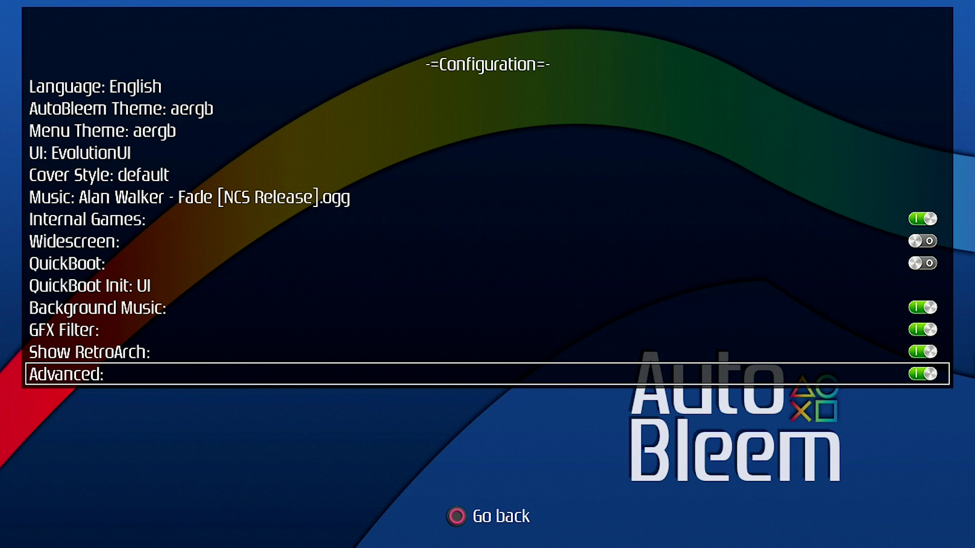
key(Up)
key(Up)
key(Up)
key(Up)
key(Up)
key(Up)
key(Up)
key(Up)
key(Up)
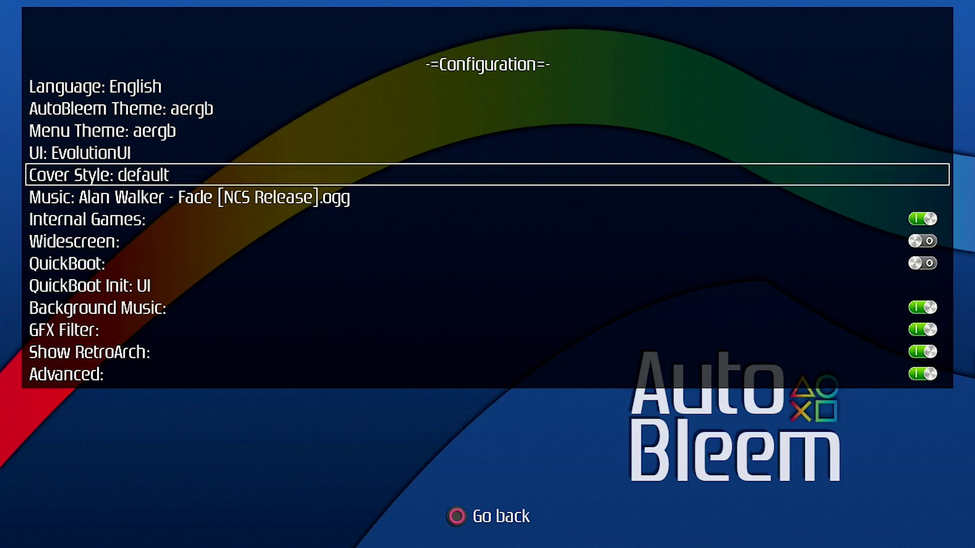
key(Escape)
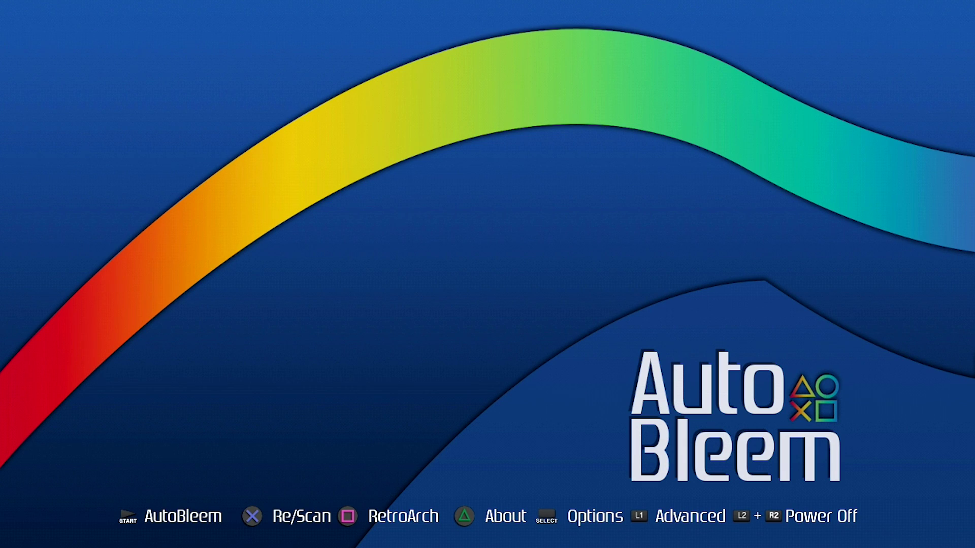
key(Return)
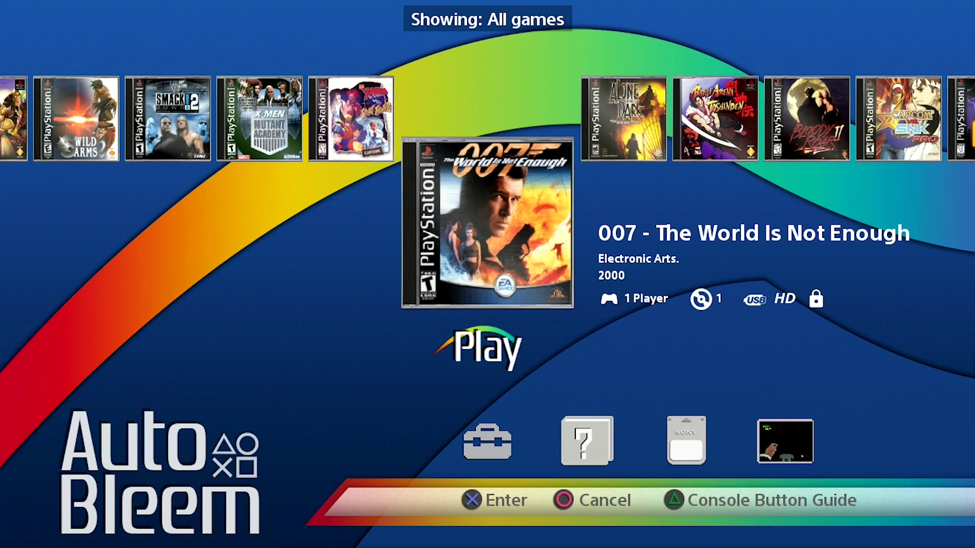
- Browse the game carousel between Castlevania Symphony of the Night and Wild Arms, examining the cover art of the games
key(Right)
key(Right)
key(Right)
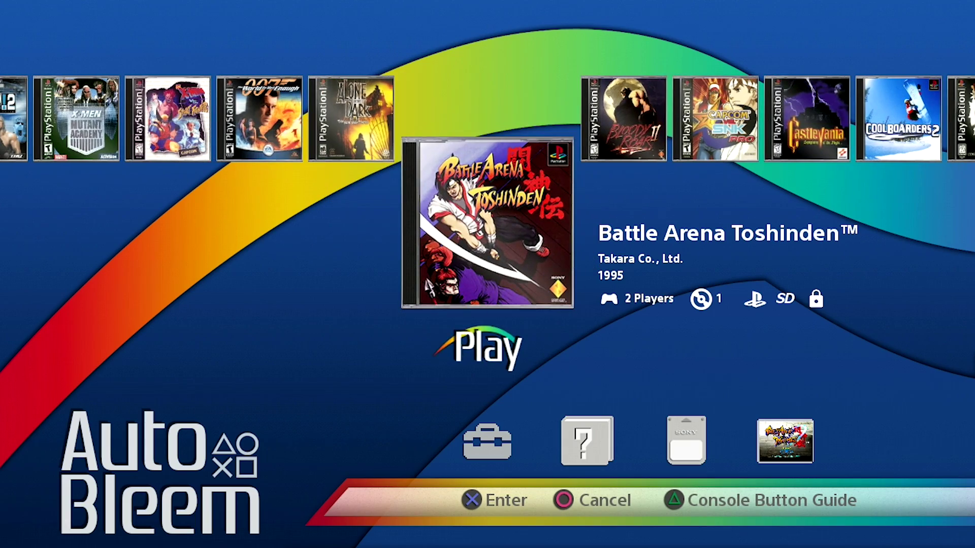
key(Right)
key(Right)
key(Right)
key(Right)
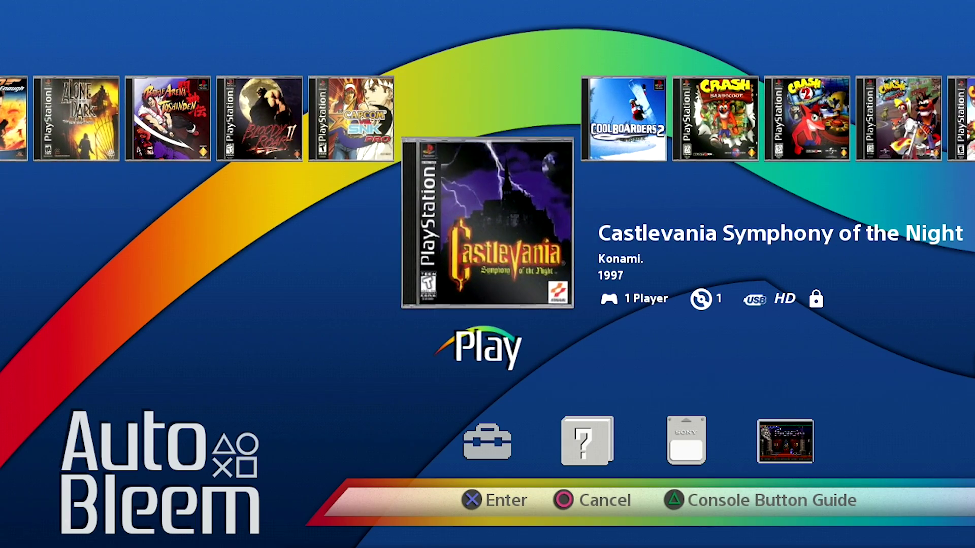
key(Left)
key(Left)
key(Left)
key(Left)
key(Left)
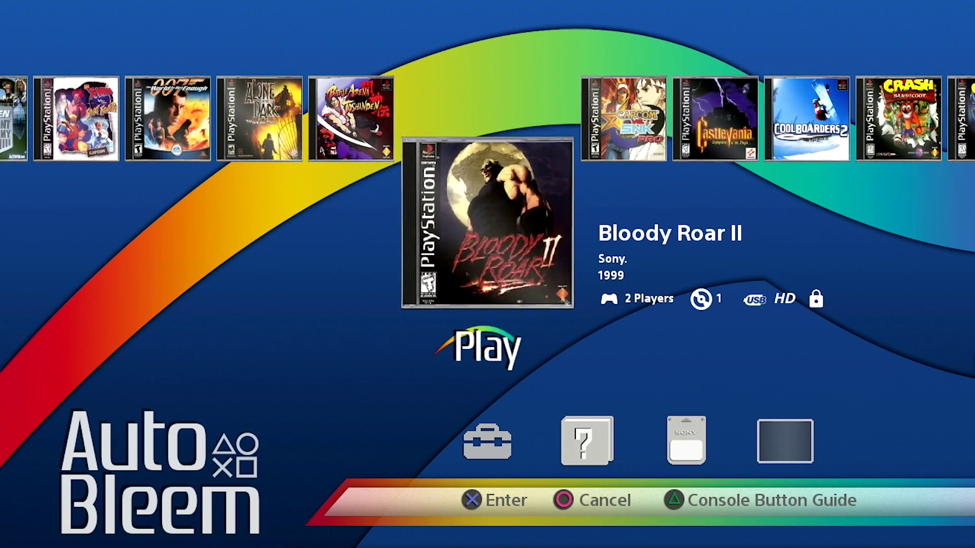
key(Left)
key(Left)
key(Left)
key(Left)
key(Left)
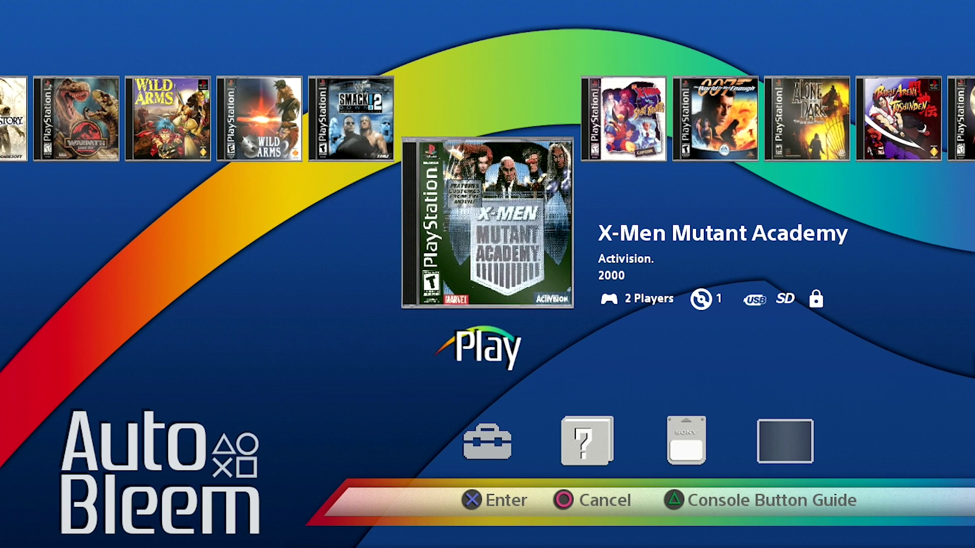
key(Left)
key(Left)
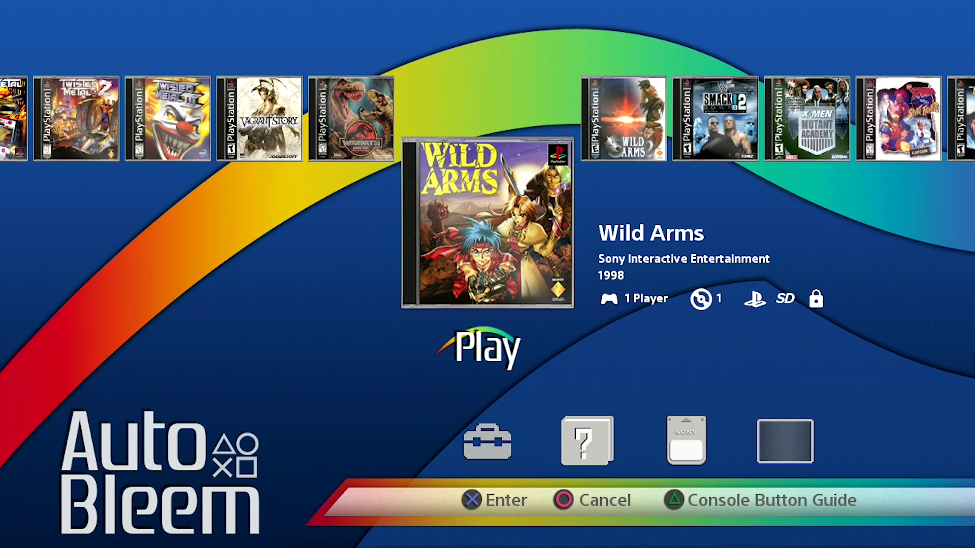
key(Right)
key(Right)
key(Right)
key(Right)
key(Right)
key(Right)
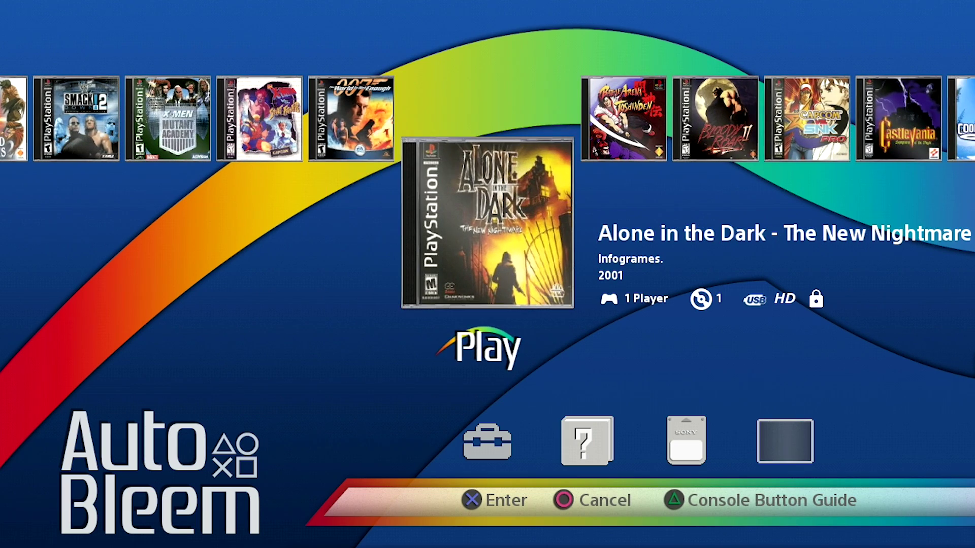
key(Left)
key(Left)
key(Left)
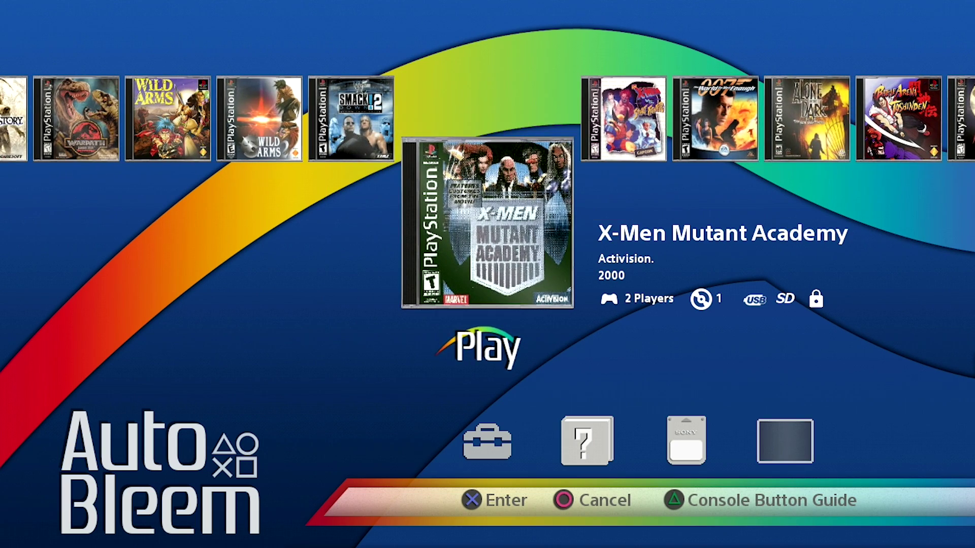
key(Right)
key(Right)
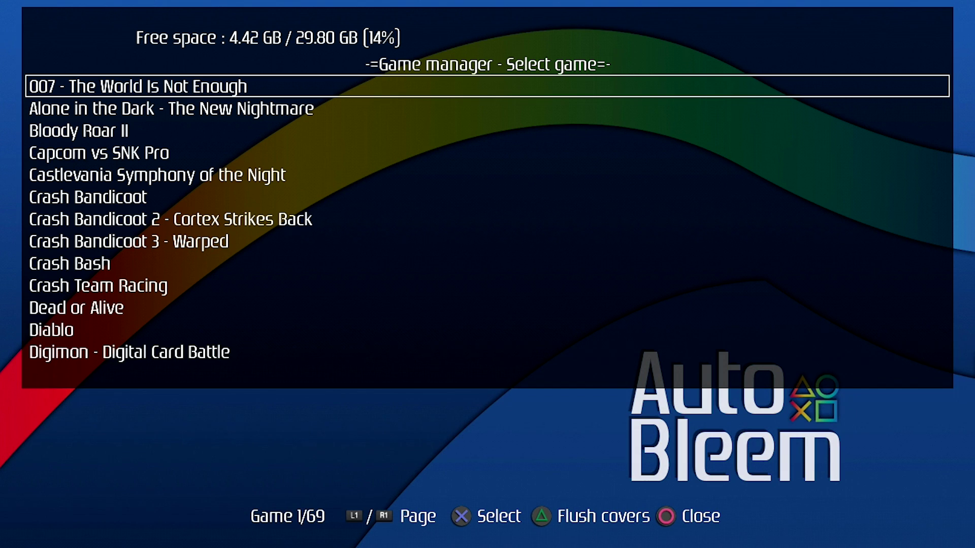
- Flush the game covers from the Game manager and reopen the game carousel
key(t)
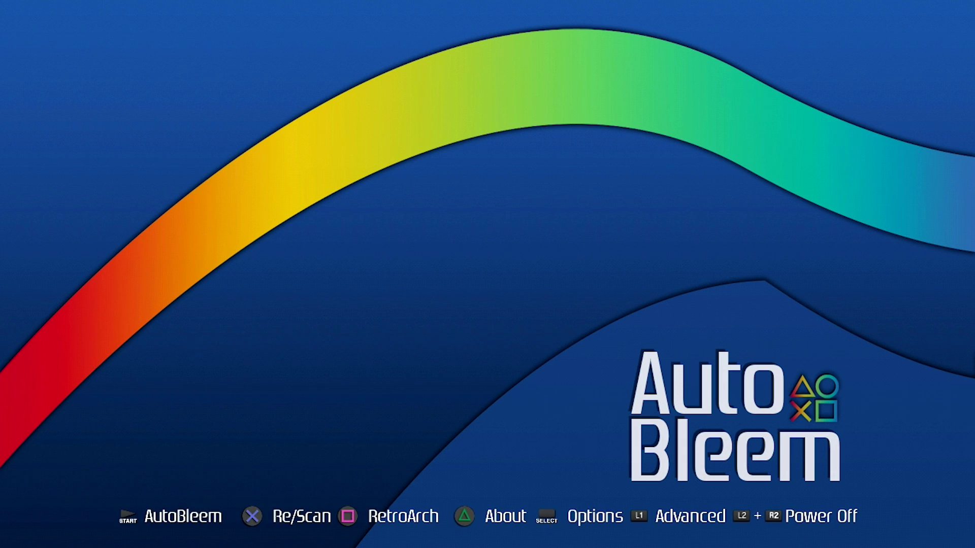
key(Return)
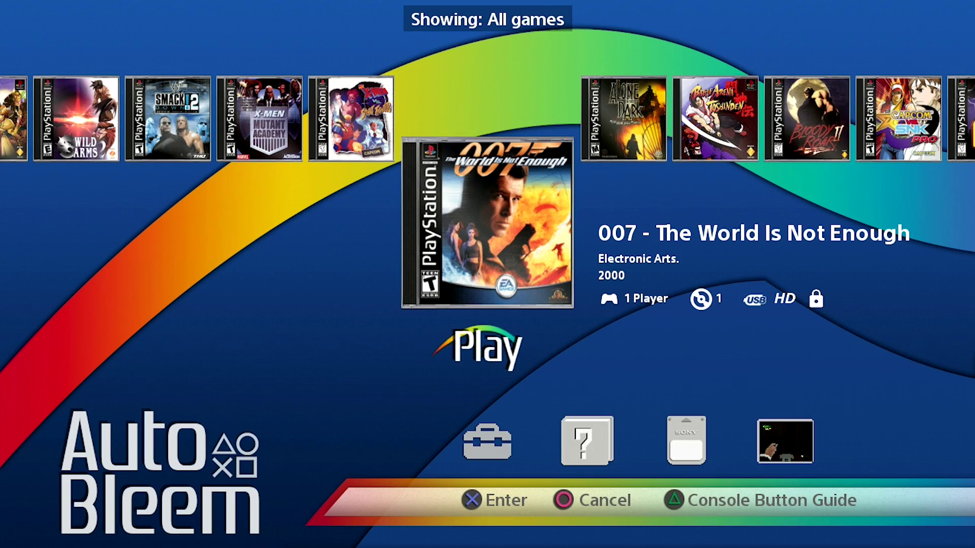
- Examine the refreshed cover art of X-Men Mutant Academy, X-Men vs Street Fighter and the neighbouring games
key(Left)
key(Left)
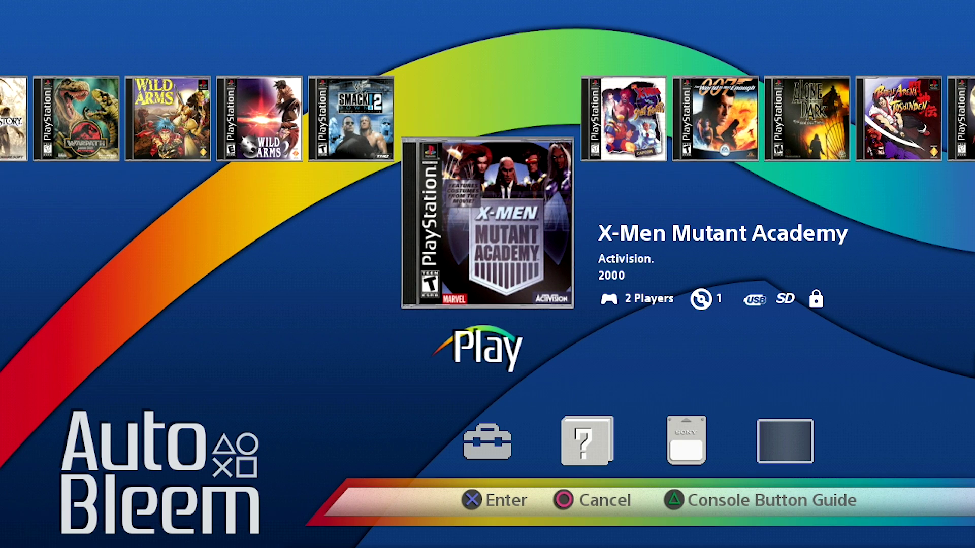
key(Left)
key(Right)
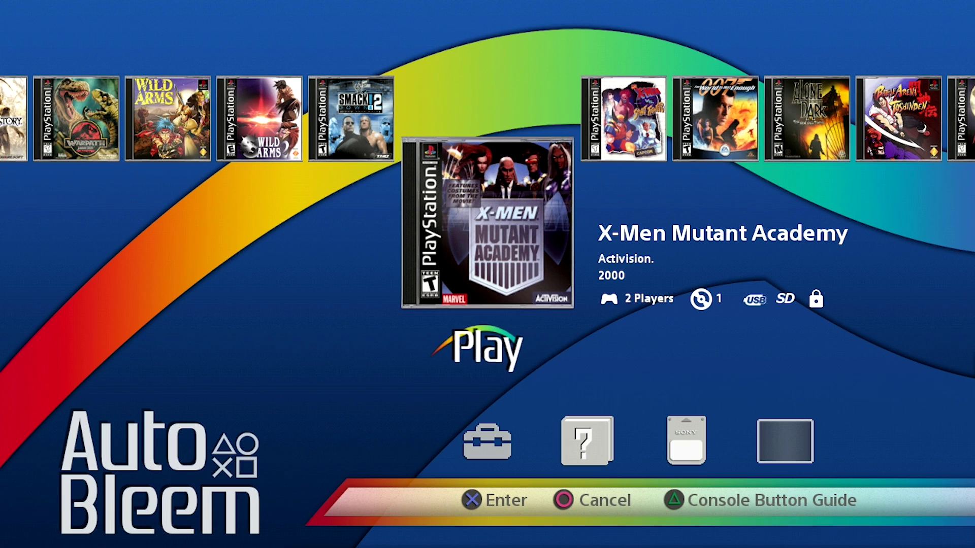
key(Right)
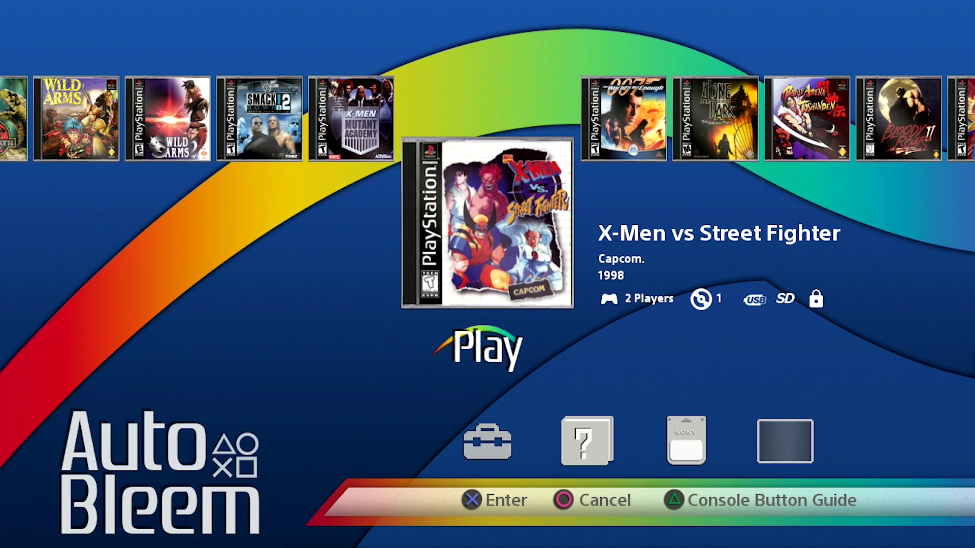
key(Left)
key(Right)
key(Right)
key(Right)
key(Right)
key(Right)
key(Right)
key(Right)
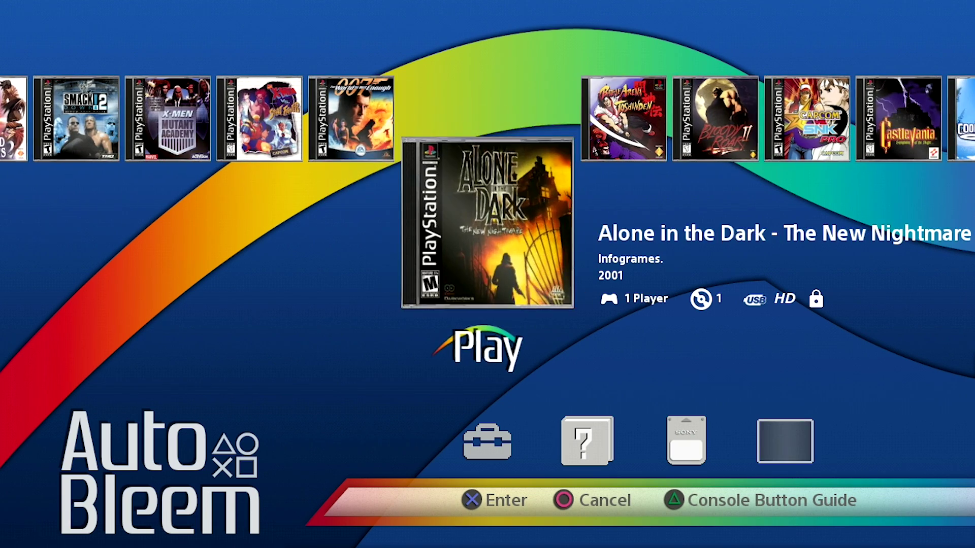
- Browse the carousel from Alone in the Dark to Disney's Tarzan and back to Crash Bash, inspecting the covers
key(Right)
key(Right)
key(Right)
key(Right)
key(Right)
key(Right)
key(Right)
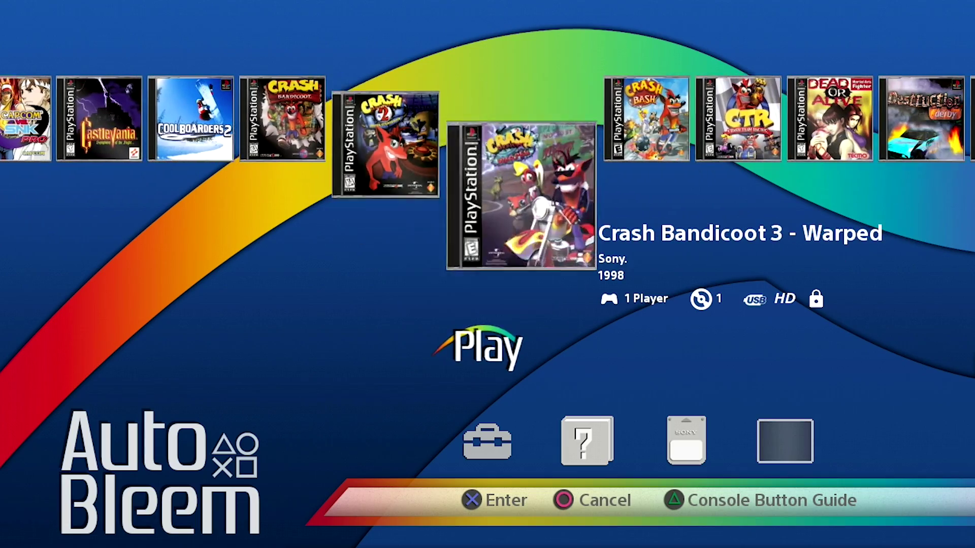
key(Right)
key(Right)
key(Right)
key(Right)
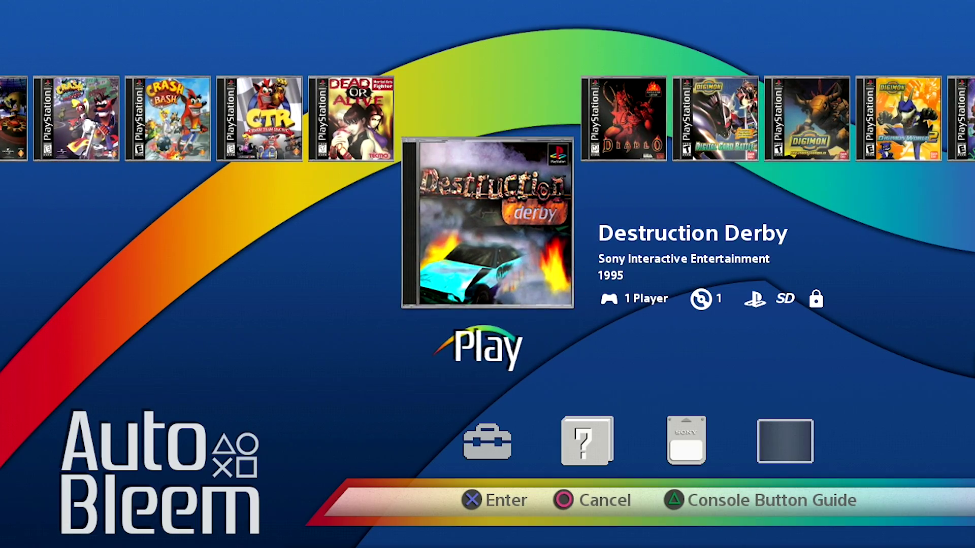
key(Right)
key(Right)
key(Right)
key(Right)
key(Right)
key(Right)
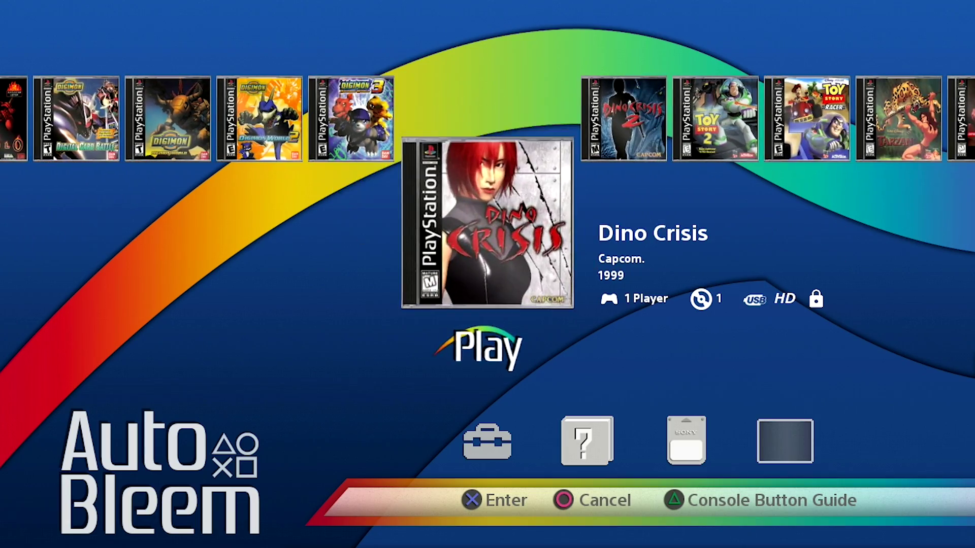
key(Right)
key(Right)
key(Left)
key(Left)
key(Left)
key(Left)
key(Left)
key(Left)
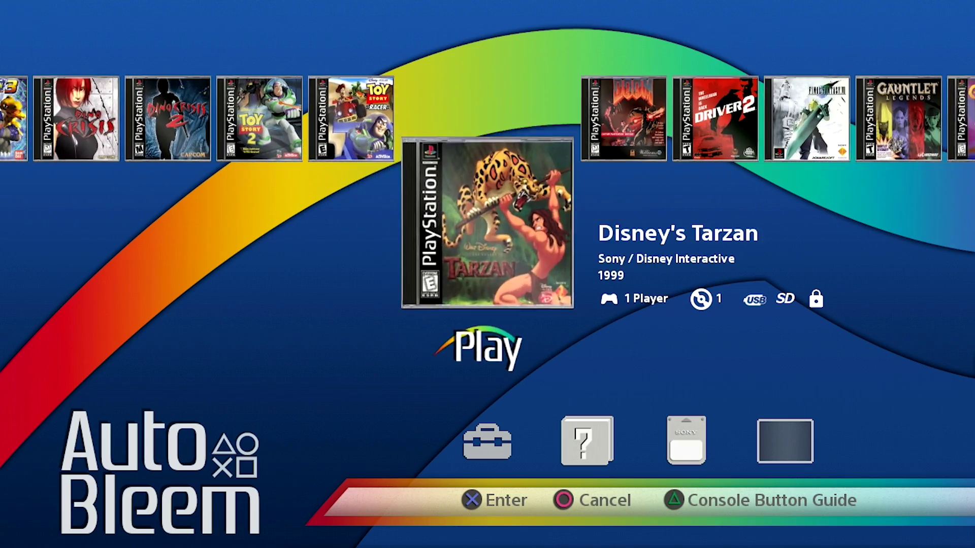
key(Left)
key(Left)
key(Left)
key(Left)
key(Left)
key(Left)
key(Left)
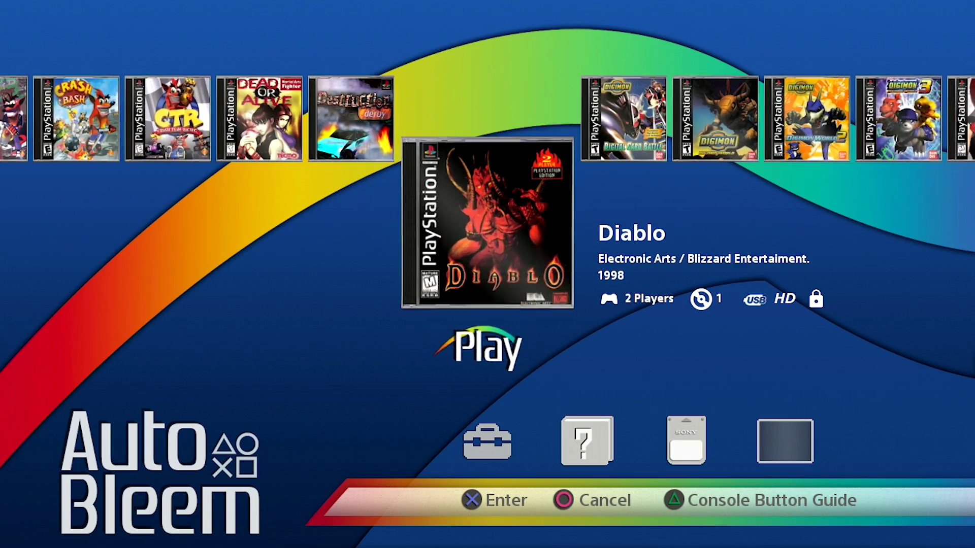
key(Left)
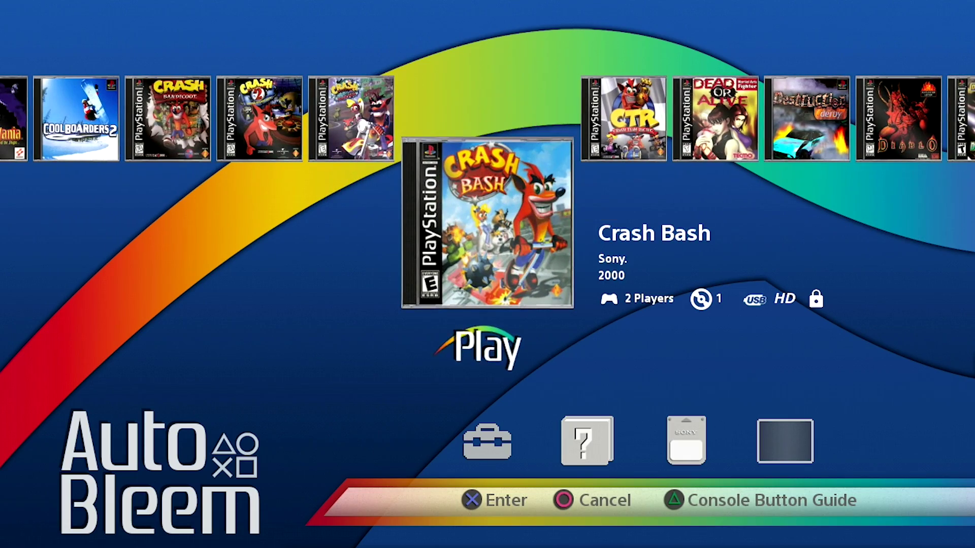
- Set the Cover Style to !clean.png in the AutoBleem settings and view it on X-Men vs Street Fighter in the carousel
key(Down)
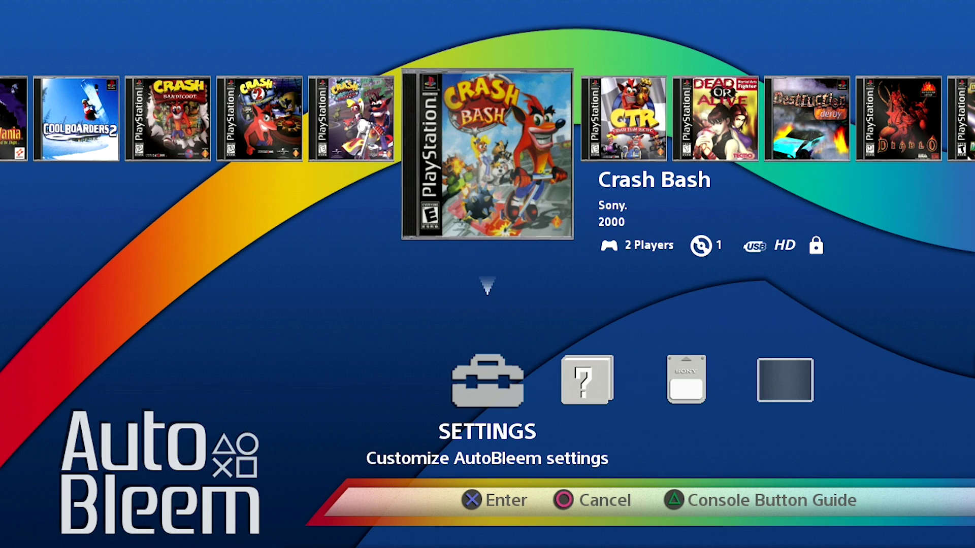
key(Return)
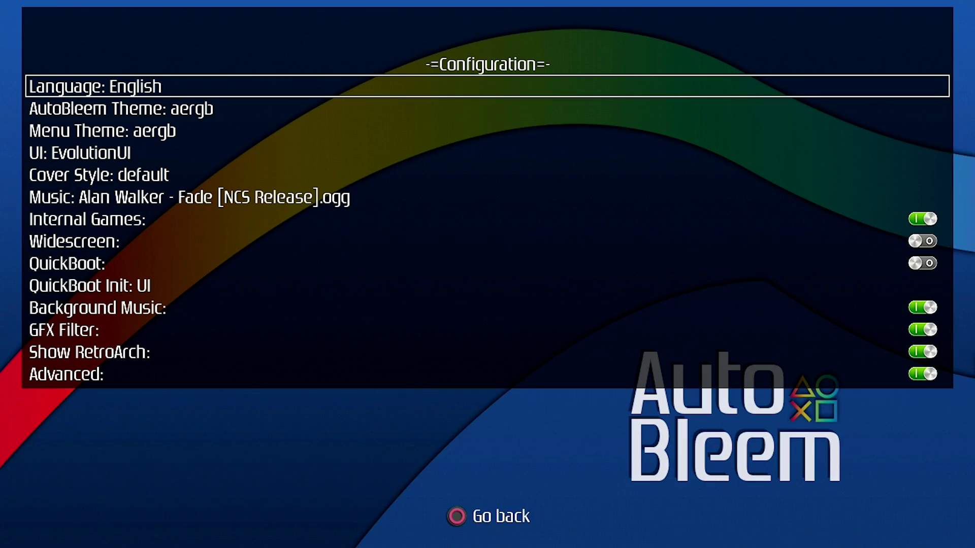
key(Down)
key(Down)
key(Down)
key(Down)
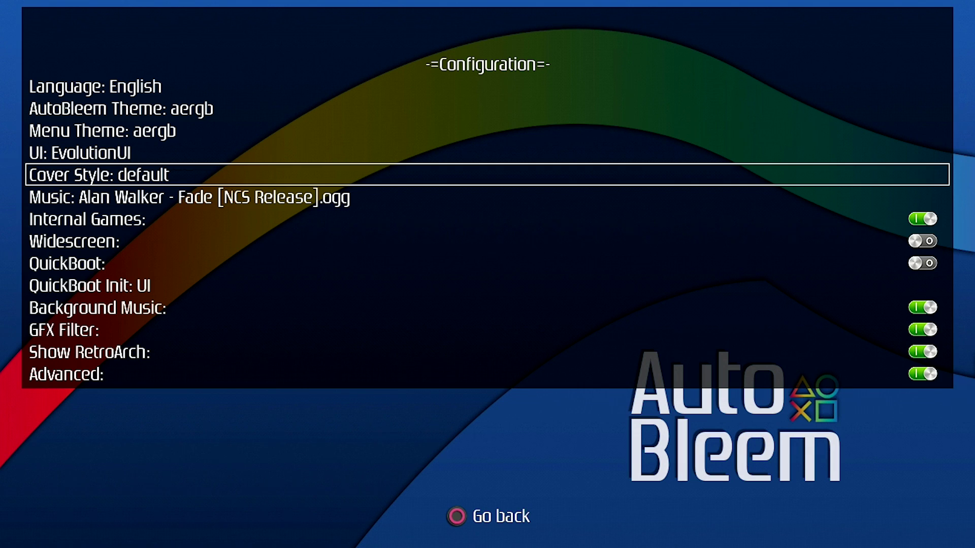
key(Right)
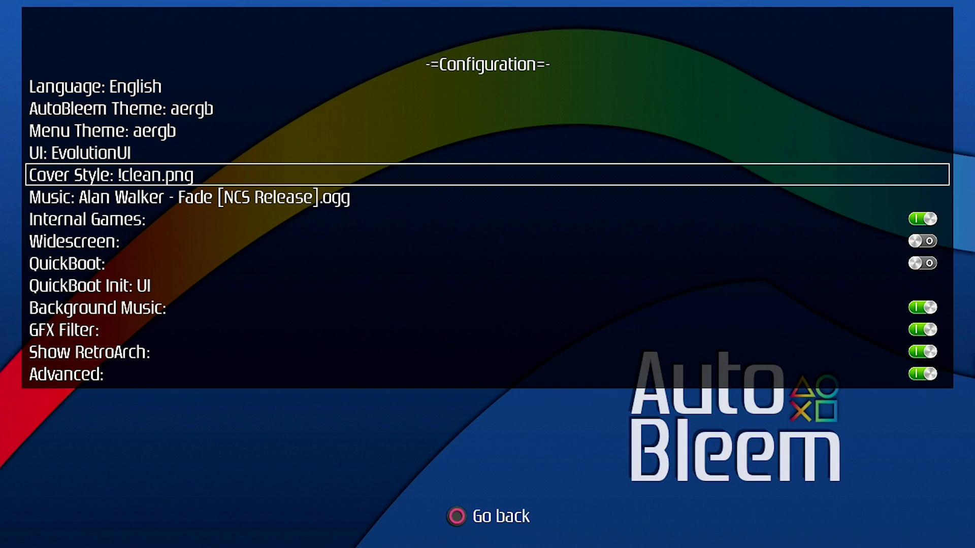
key(Escape)
key(Left)
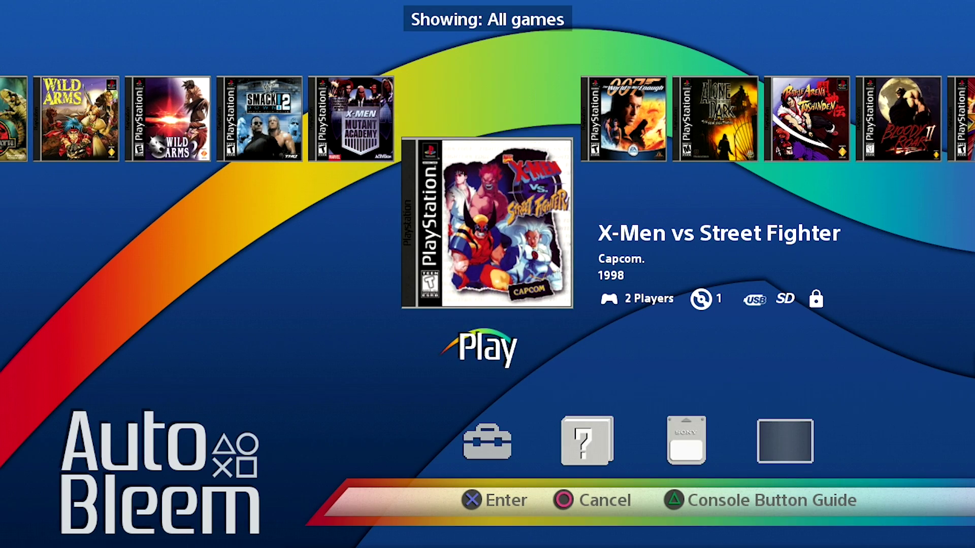
- Set the Cover Style to NA Bullet Hole.png in the configuration and view it on 007 - The World Is Not Enough
key(Right)
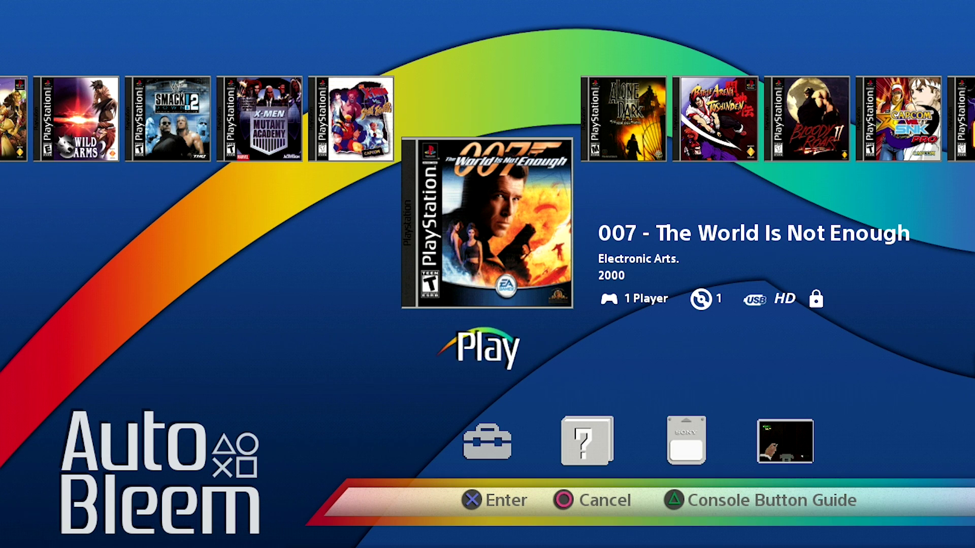
key(Down)
key(Return)
key(Down)
key(Down)
key(Down)
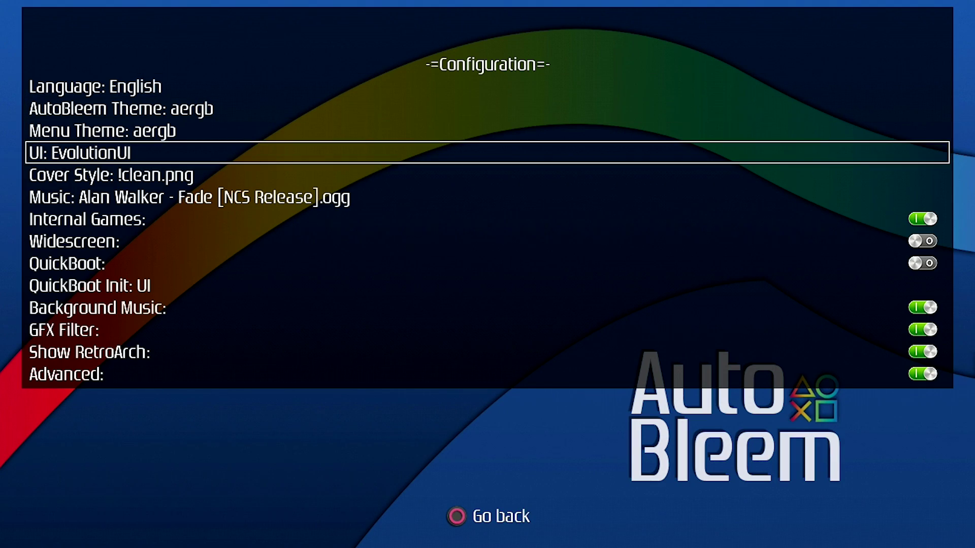
key(Down)
key(Right)
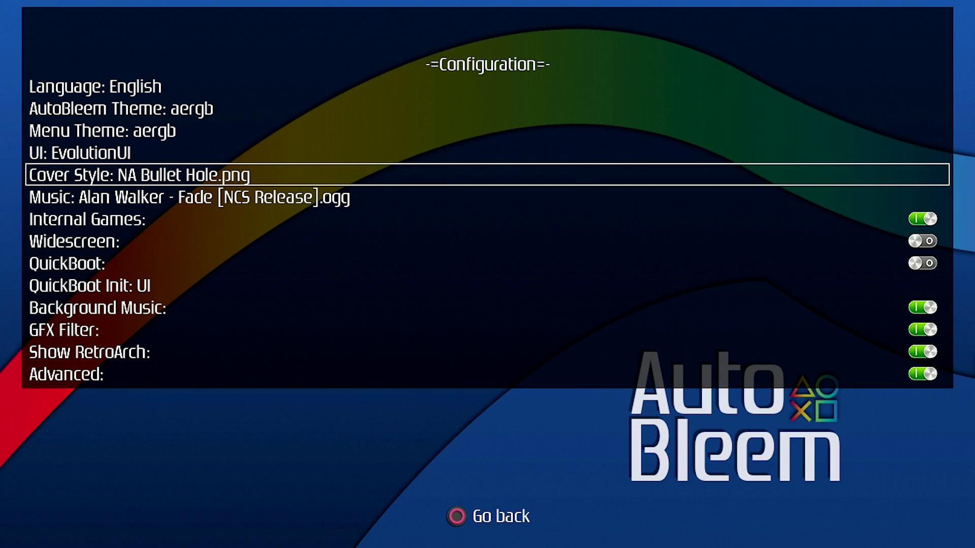
key(Escape)
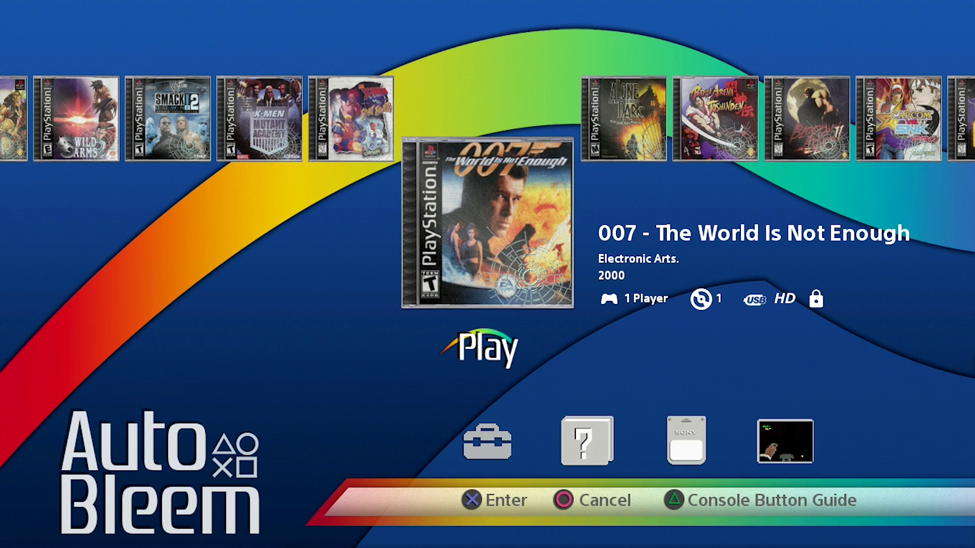
- Set the Cover Style to NA New.png and view it on 007 - The World Is Not Enough in the carousel
key(Down)
key(Return)
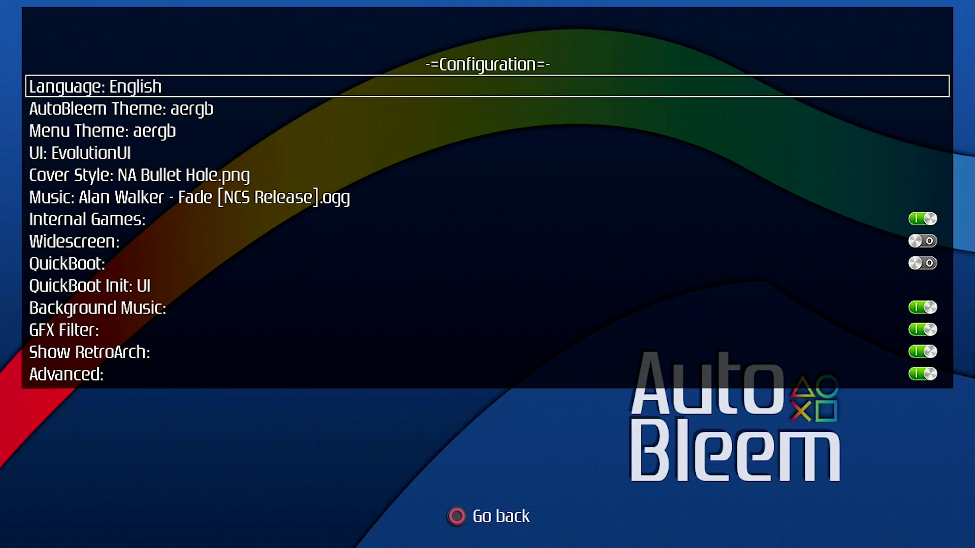
key(Down)
key(Down)
key(Down)
key(Down)
key(Right)
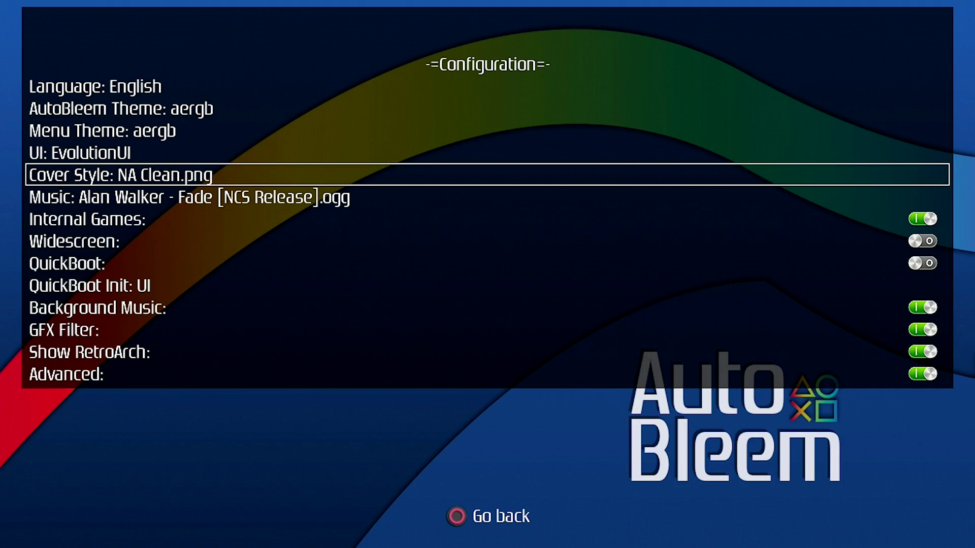
key(Right)
key(Right)
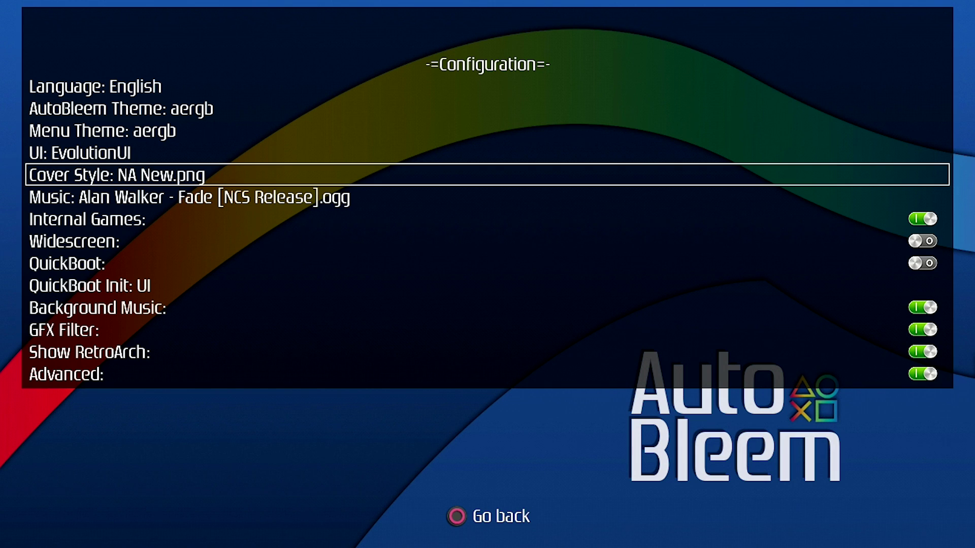
key(Right)
key(Left)
key(Right)
key(Left)
key(Escape)
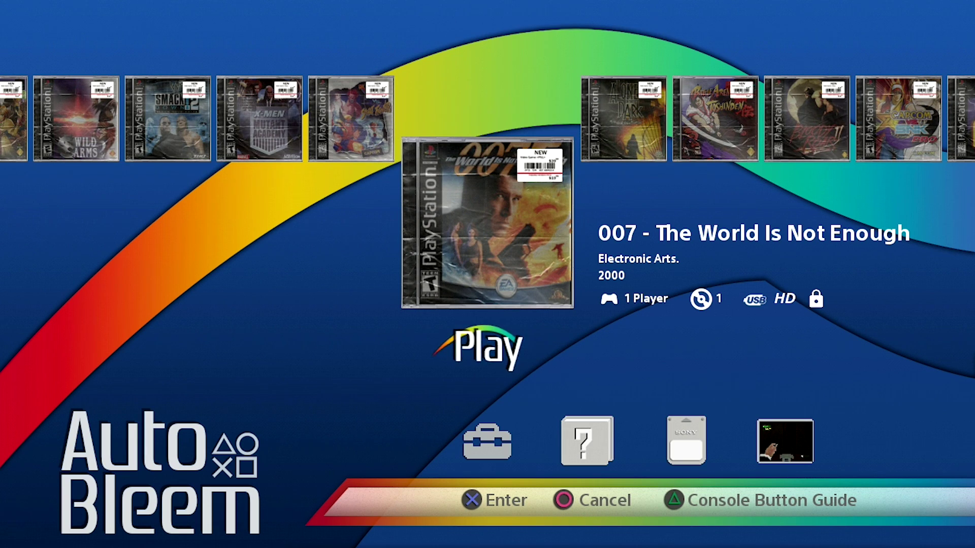
key(Right)
key(Left)
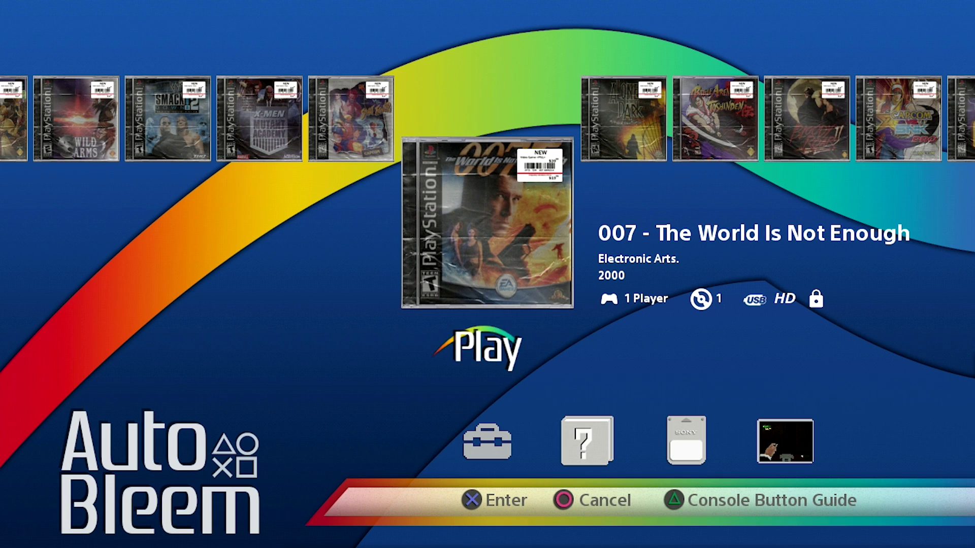
- Set the Cover Style to NA Pre-Owned.png in the configuration and return to the game carousel
key(Tab)
key(Down)
key(Down)
key(Down)
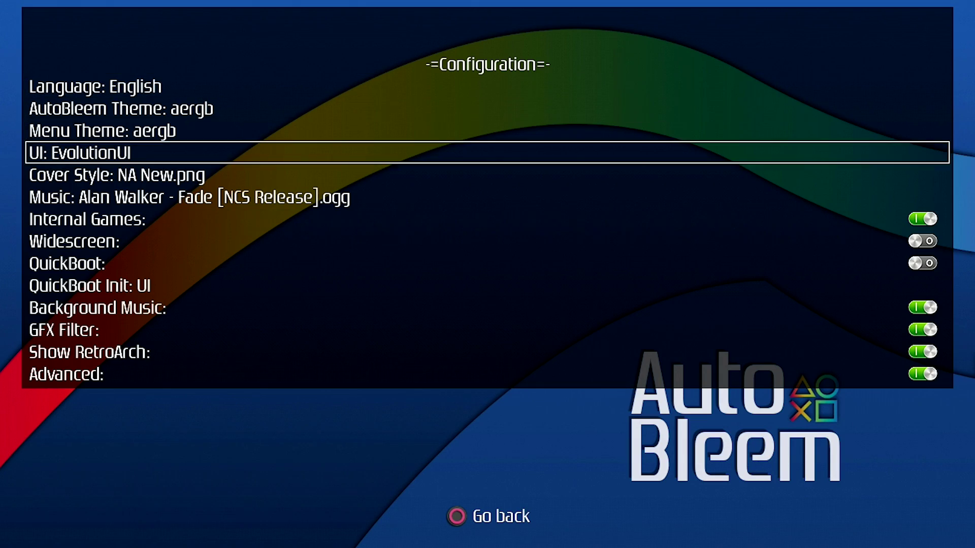
key(Down)
key(Right)
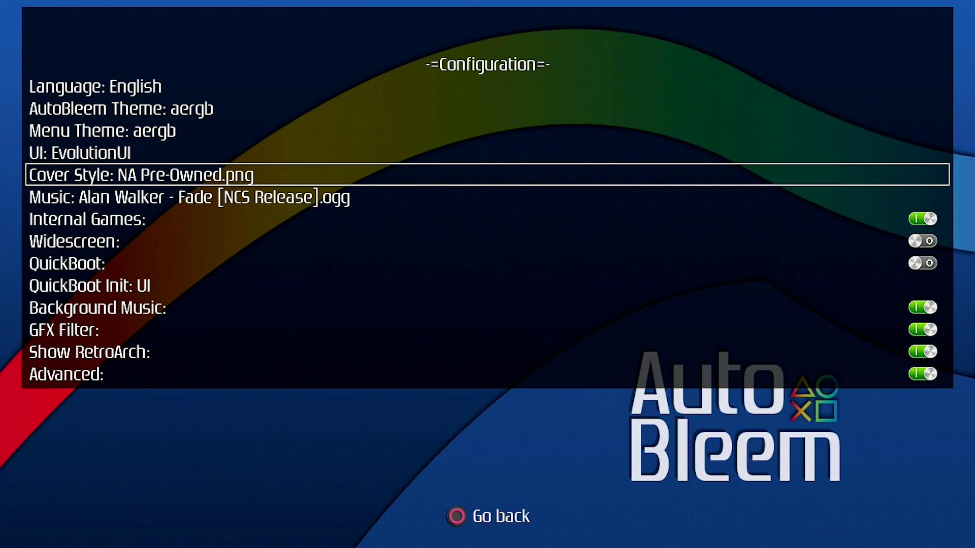
key(Escape)
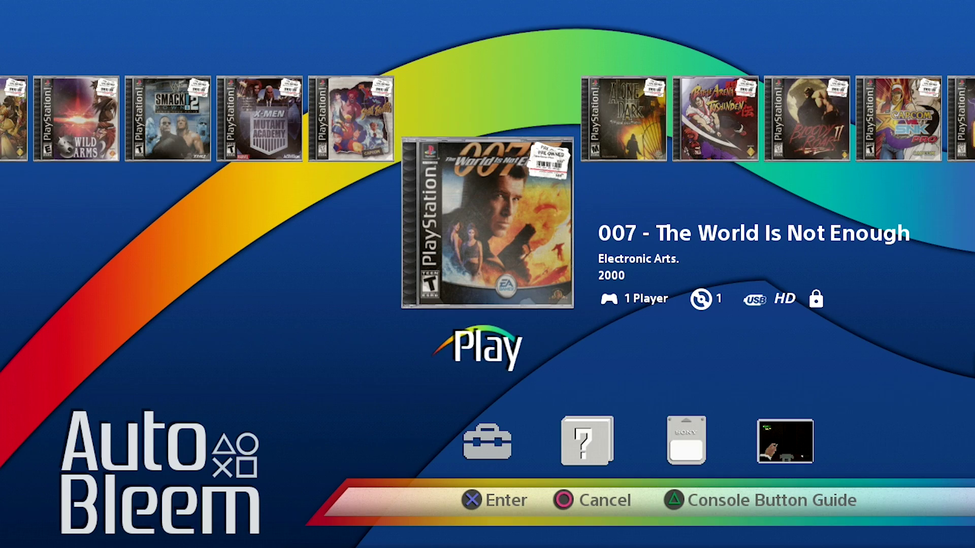
- Browse the restyled covers from 007 - The World Is Not Enough to Cool Boarders 2 and back to Alone in the Dark
key(Right)
key(Right)
key(Right)
key(Right)
key(Right)
key(Right)
key(Right)
key(Right)
key(Right)
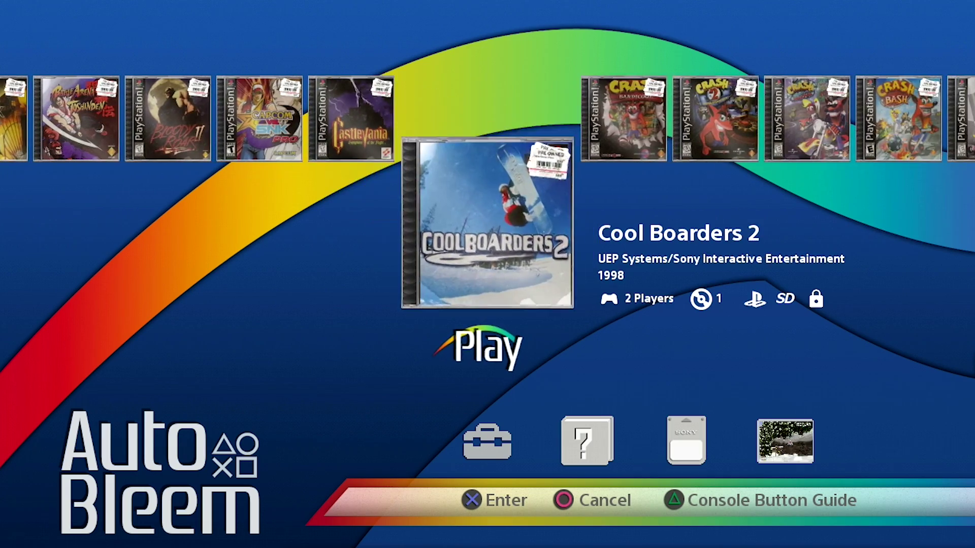
key(Left)
key(Left)
key(Left)
key(Left)
key(Left)
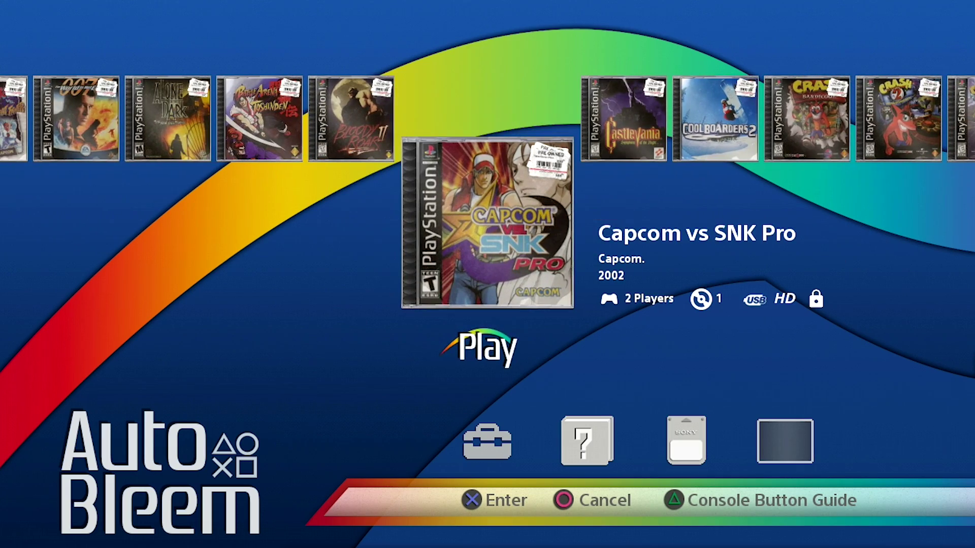
key(Left)
key(Left)
key(Left)
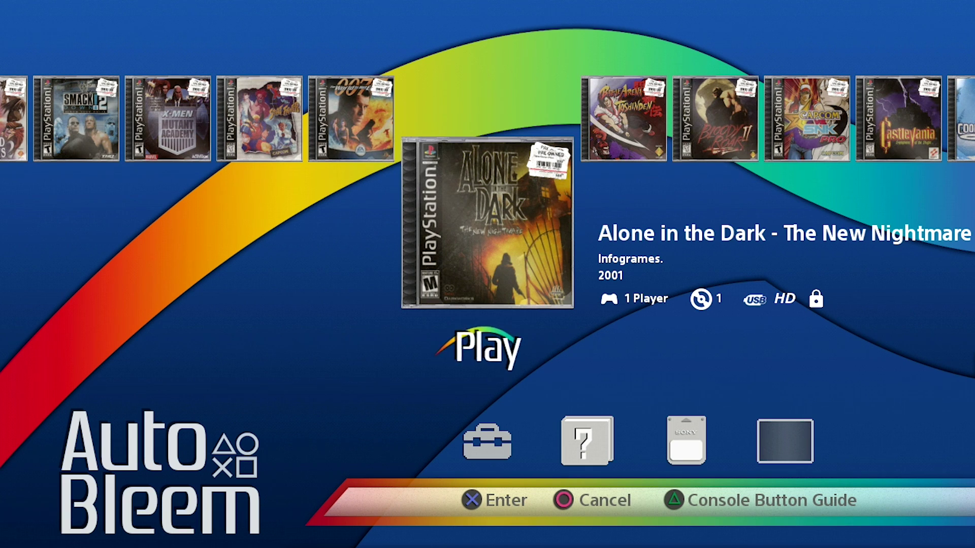
- Compare the cover of the built-in game Cool Boarders 2 with Capcom vs SNK Pro, Castlevania and the neighbouring USB games
key(Right)
key(Right)
key(Right)
key(Right)
key(Right)
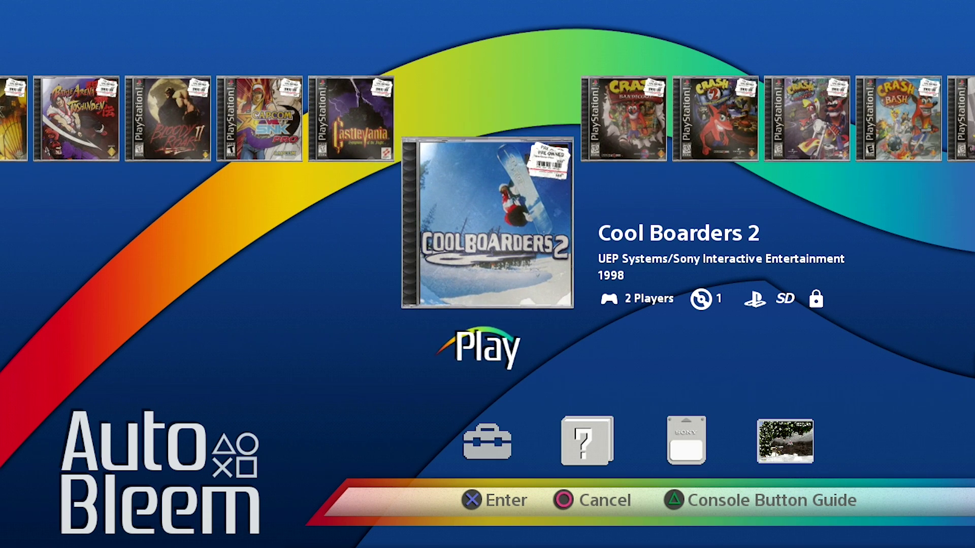
key(Left)
key(Left)
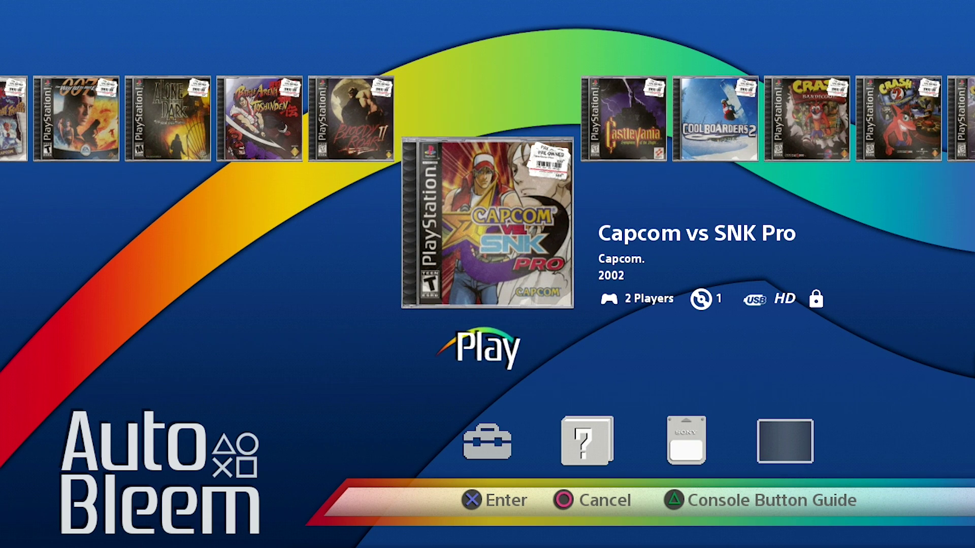
key(Left)
key(Left)
key(Right)
key(Right)
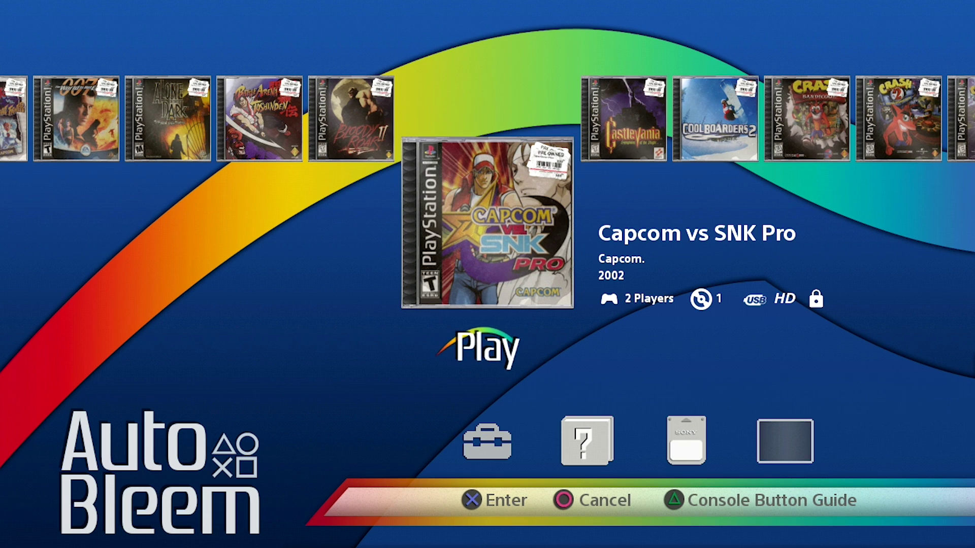
key(Right)
key(Right)
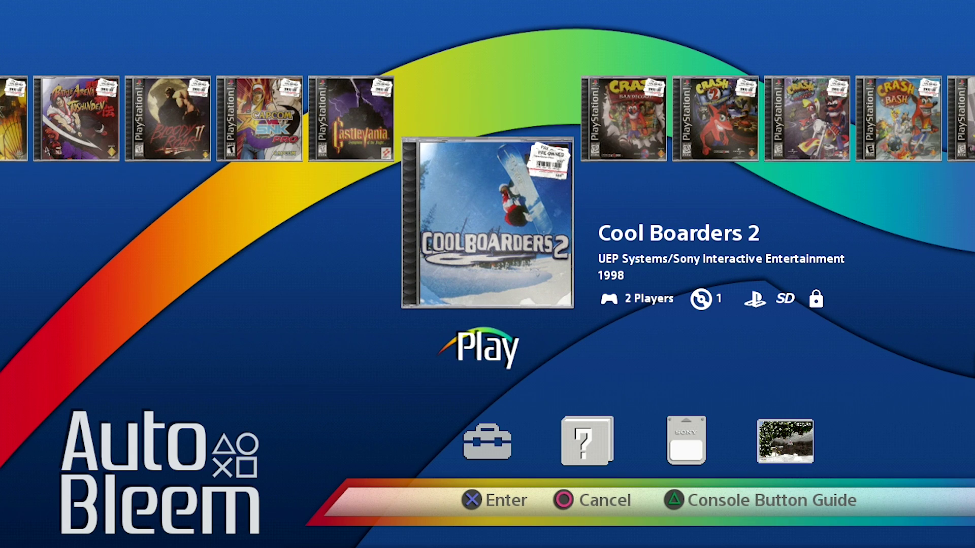
key(Left)
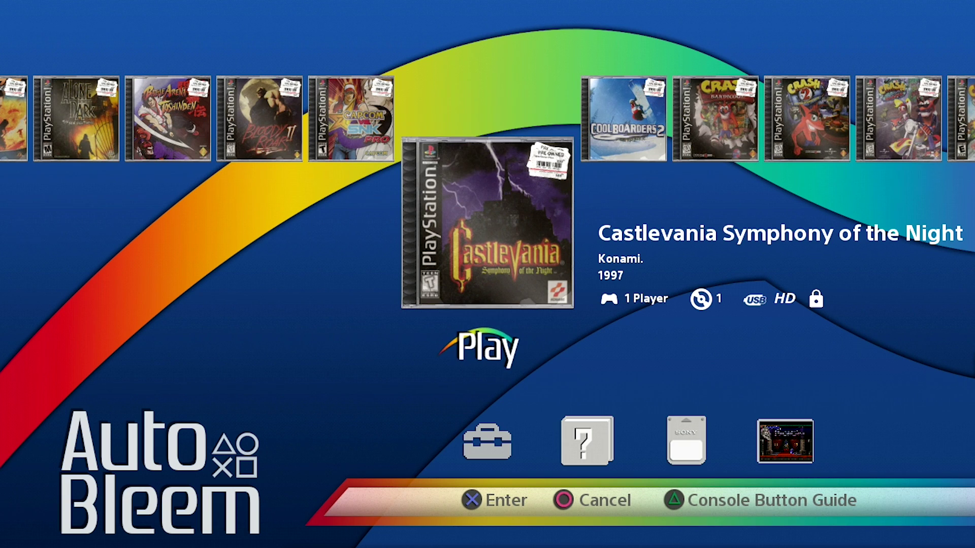
key(Right)
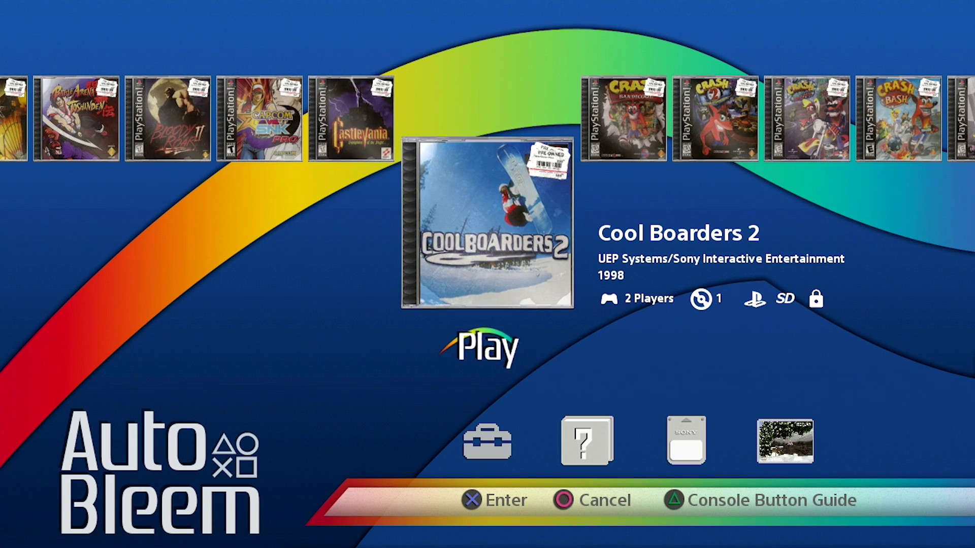
- Inspect the covers from Capcom vs SNK Pro to Crash Bandicoot 3 - Warped and return to Castlevania Symphony of the Night
key(Left)
key(Left)
key(Left)
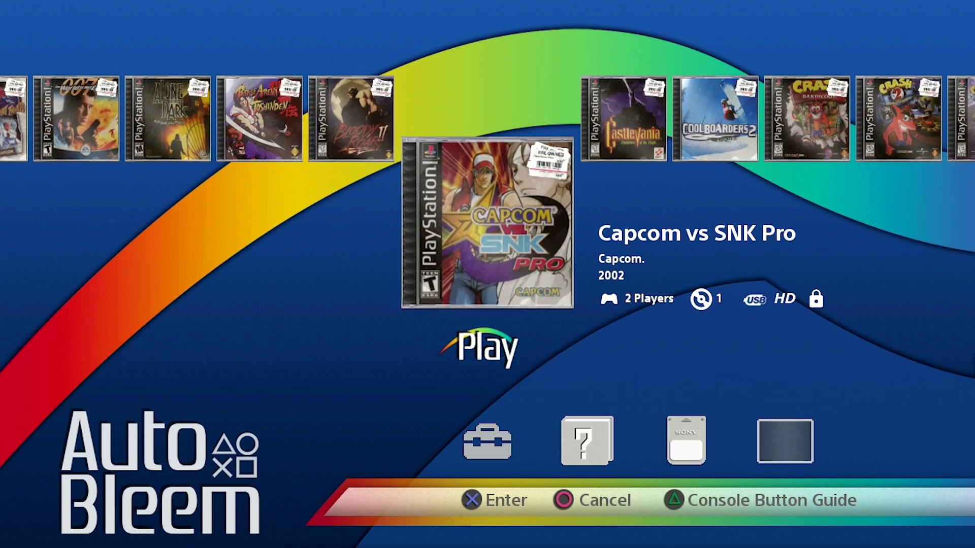
key(Right)
key(Right)
key(Right)
key(Right)
key(Right)
key(Right)
key(Right)
key(Right)
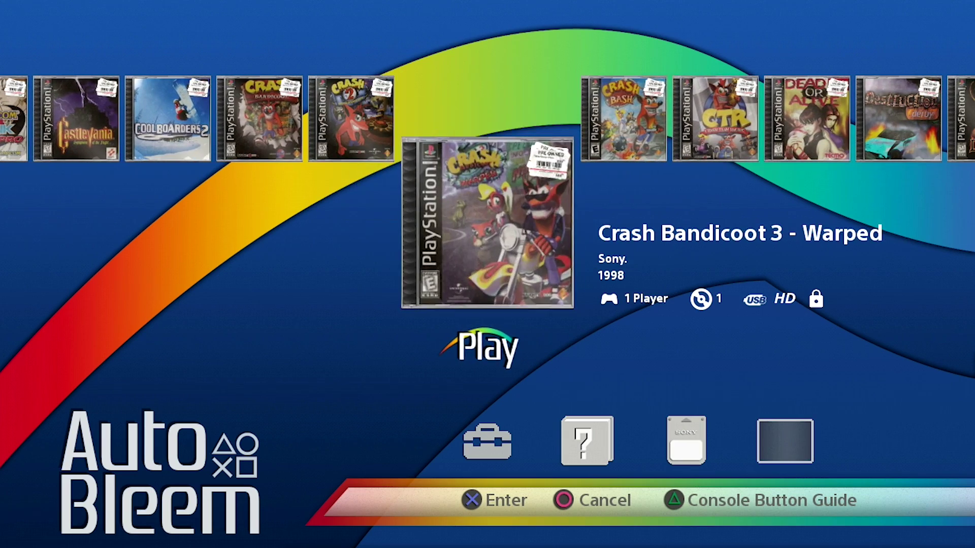
key(Left)
key(Left)
key(Left)
key(Left)
key(Left)
key(Left)
key(Left)
key(Left)
key(Left)
key(Left)
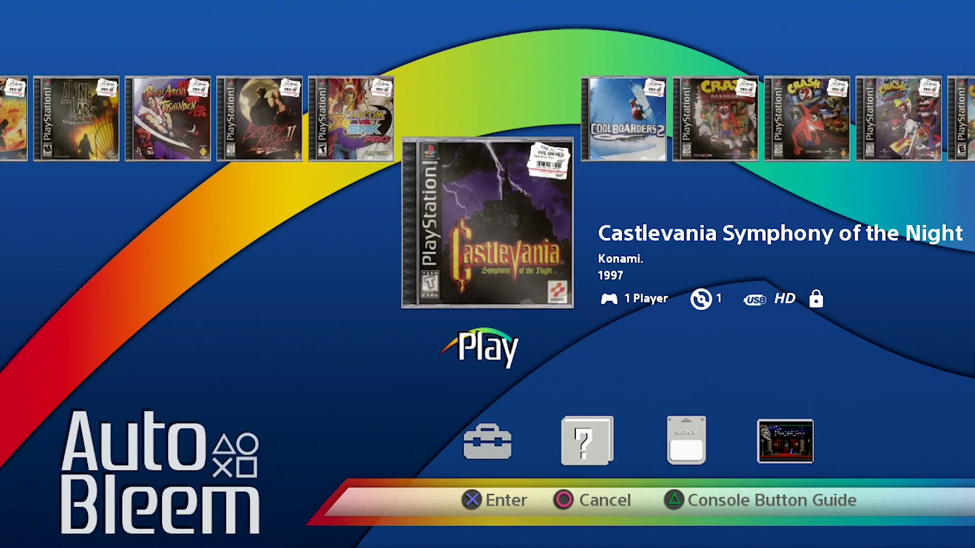